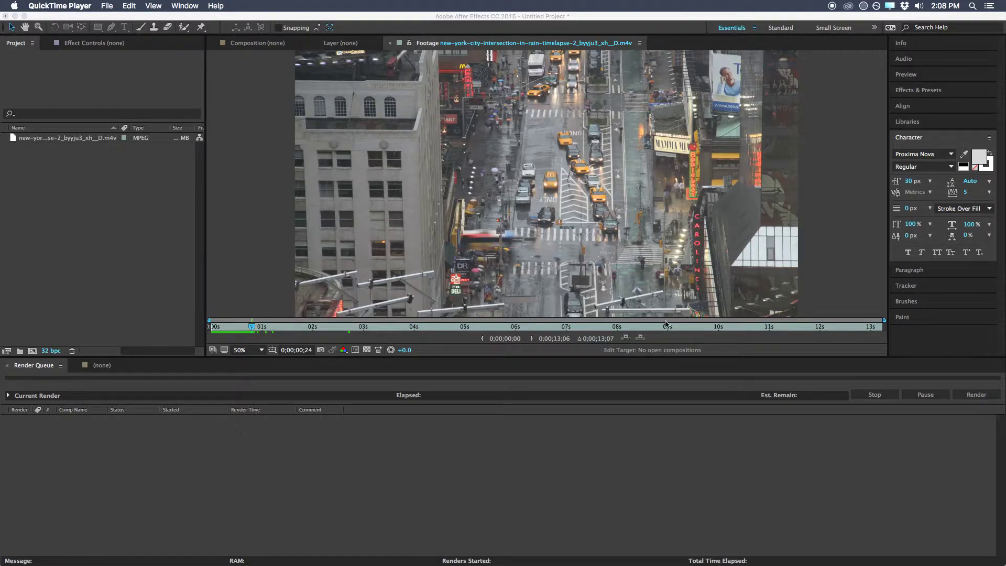
- Build a new After Effects composition from the rain timelapse footage, with the clip as its layer
left_click(253, 330)
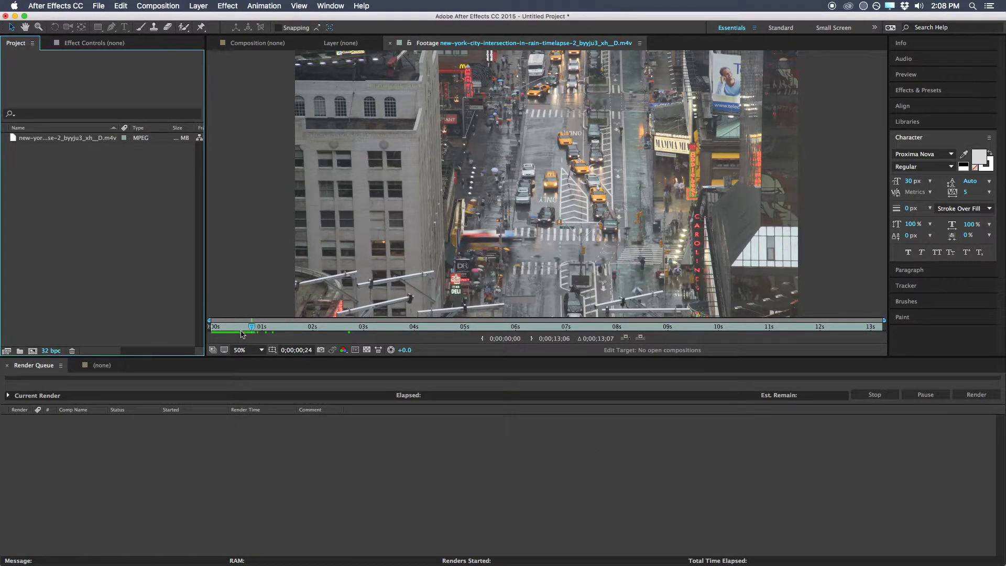
left_click(246, 328)
mouse_move(246, 329)
left_mouse_down()
mouse_move(230, 333)
mouse_move(250, 330)
left_mouse_up()
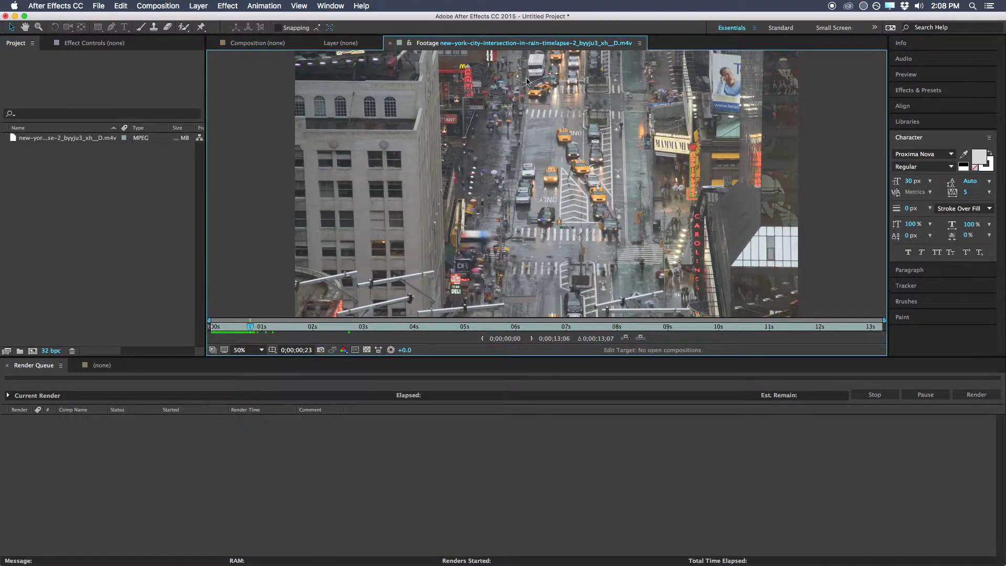
left_click(338, 47)
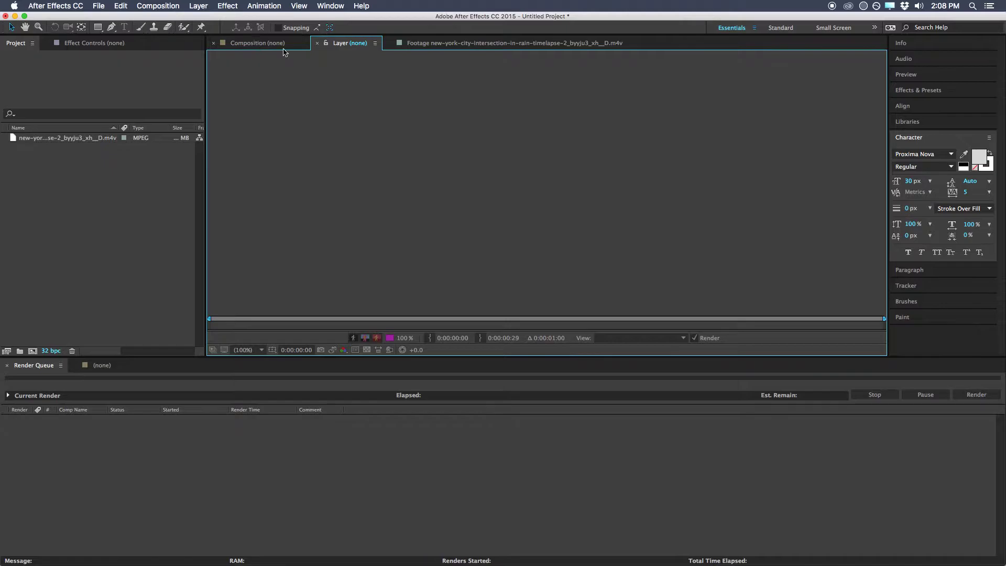
left_click(258, 43)
left_click(33, 139)
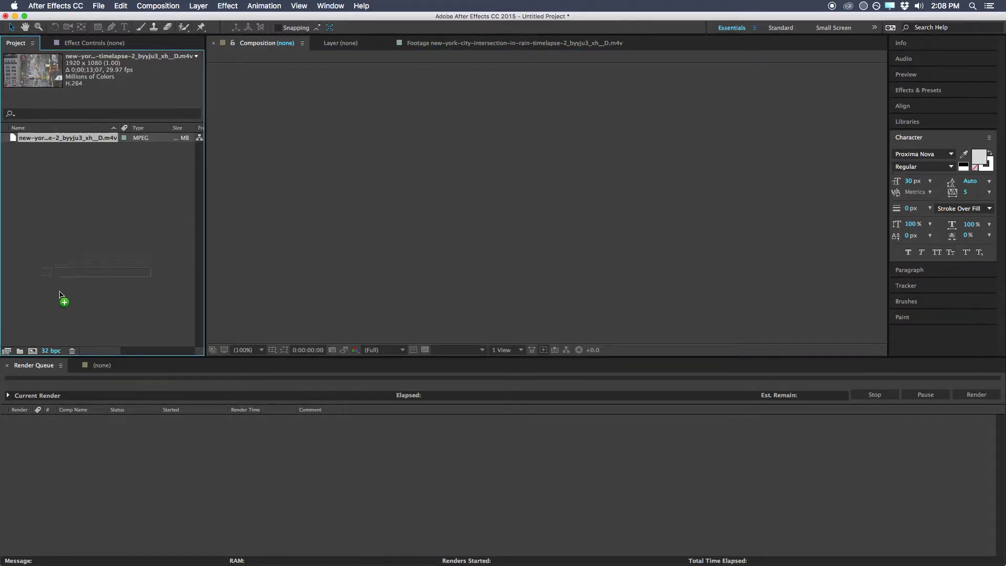
left_click_drag(33, 359, 34, 352)
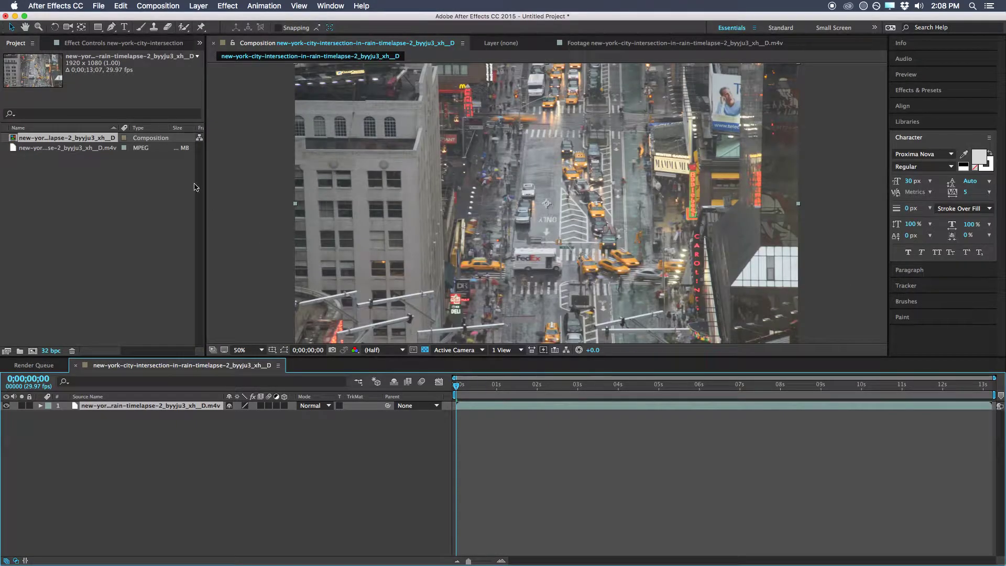
right_click(67, 142)
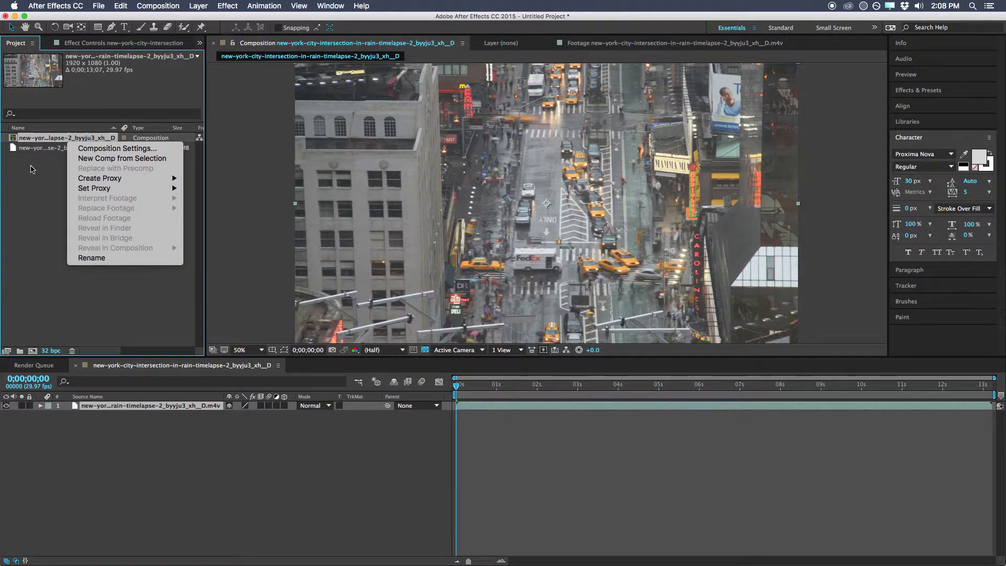
- Set the composition's frame rate to 30 fps in Composition Settings
left_click(116, 149)
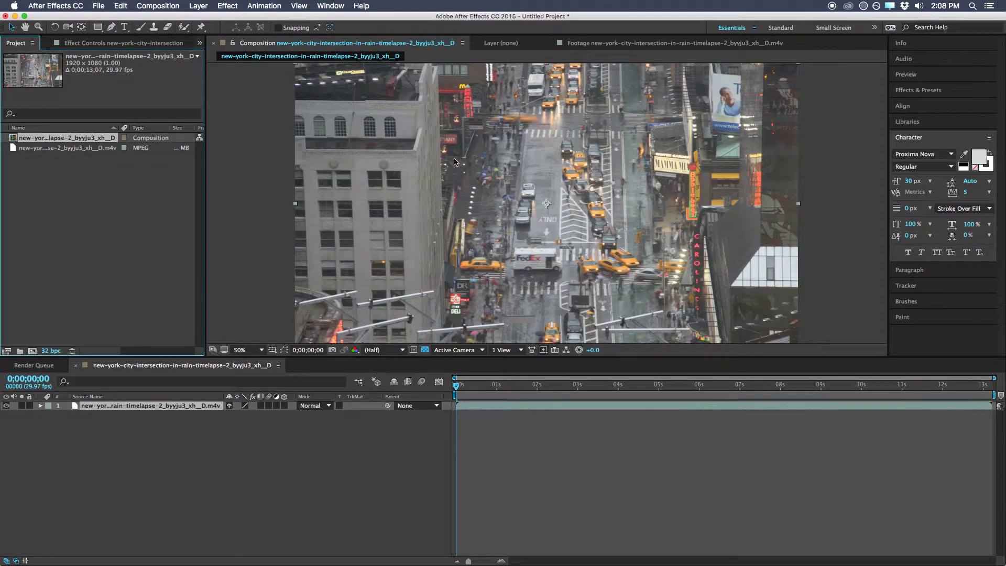
left_click_drag(162, 179, 419, 112)
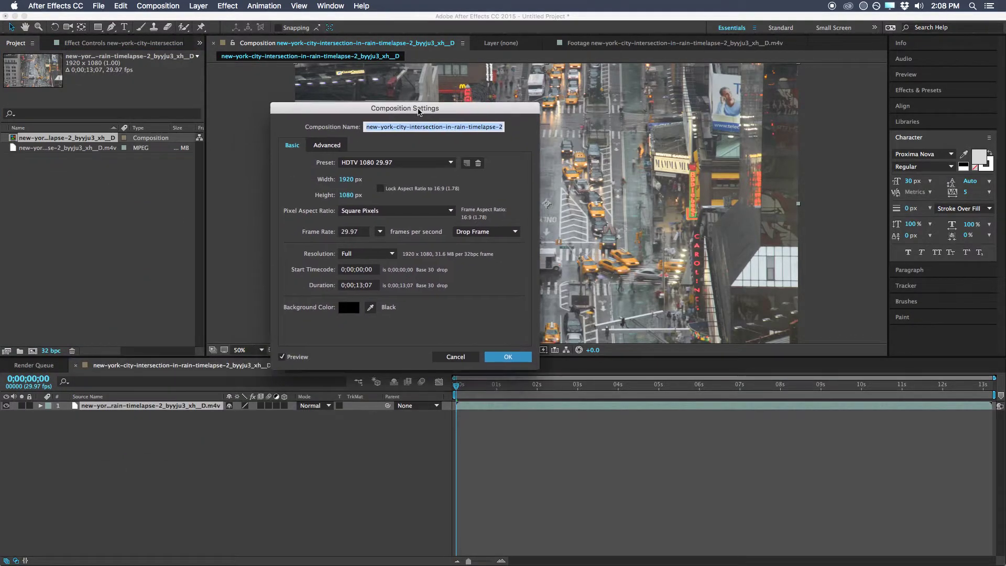
left_click(358, 232)
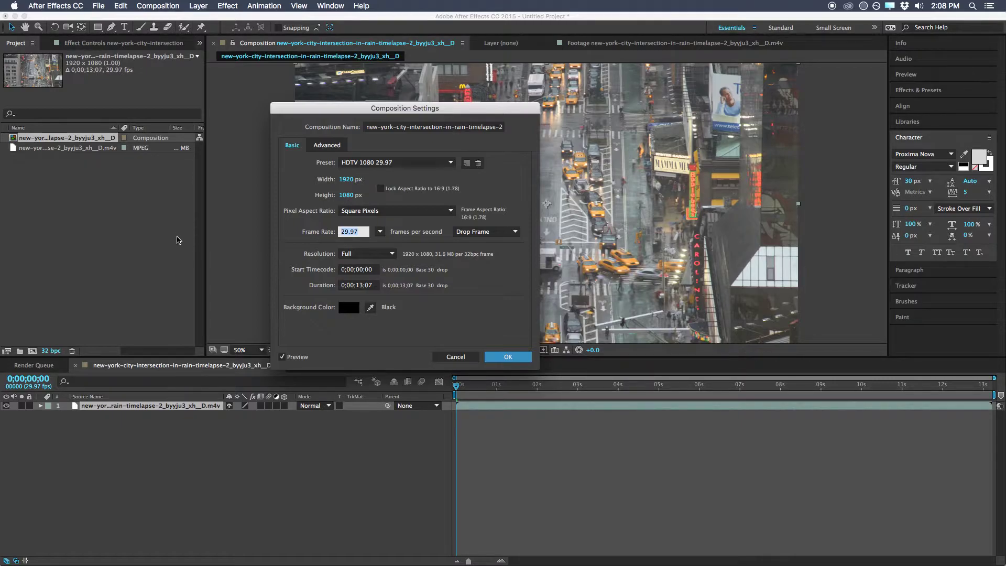
type("30")
left_click(511, 357)
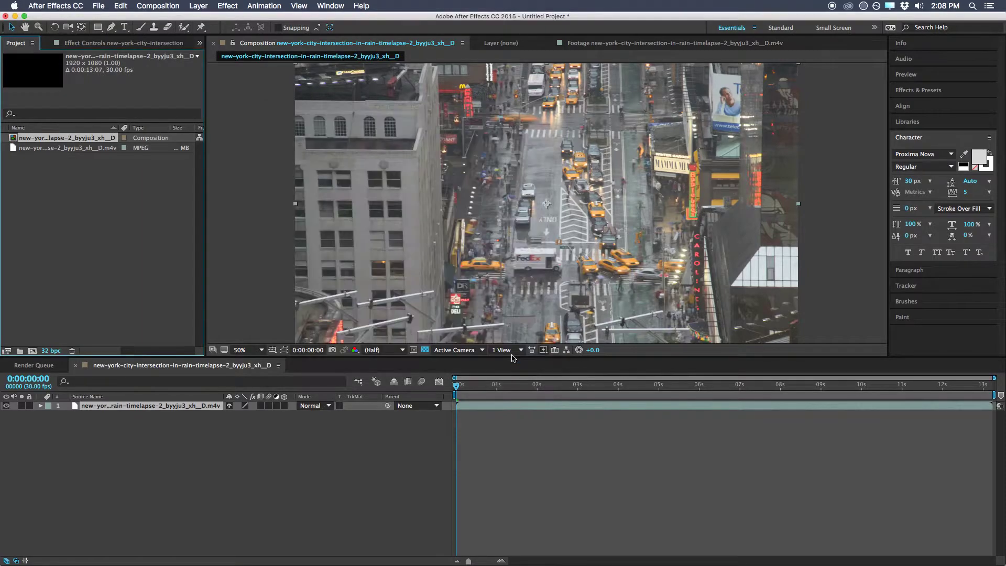
left_click(469, 561)
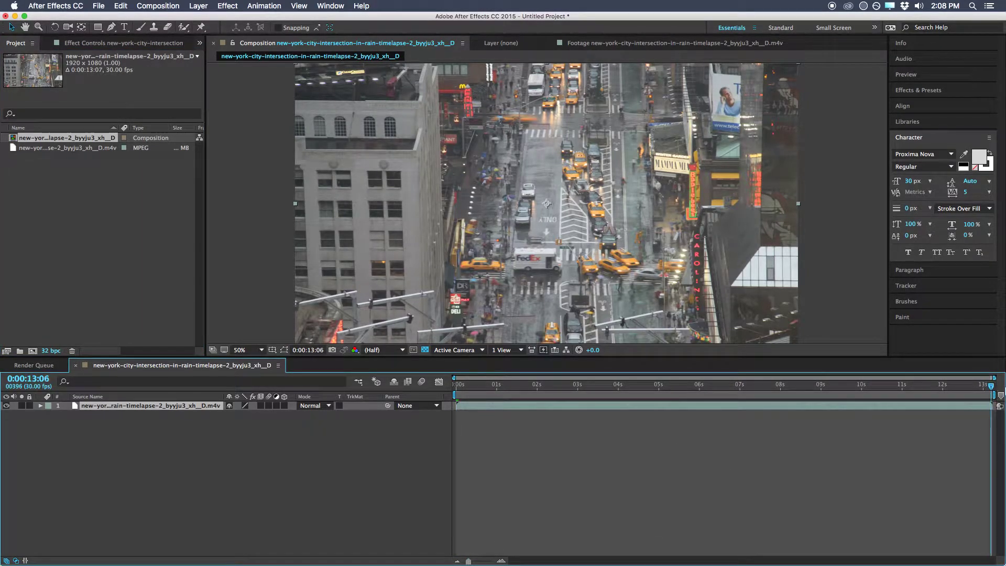
key("space")
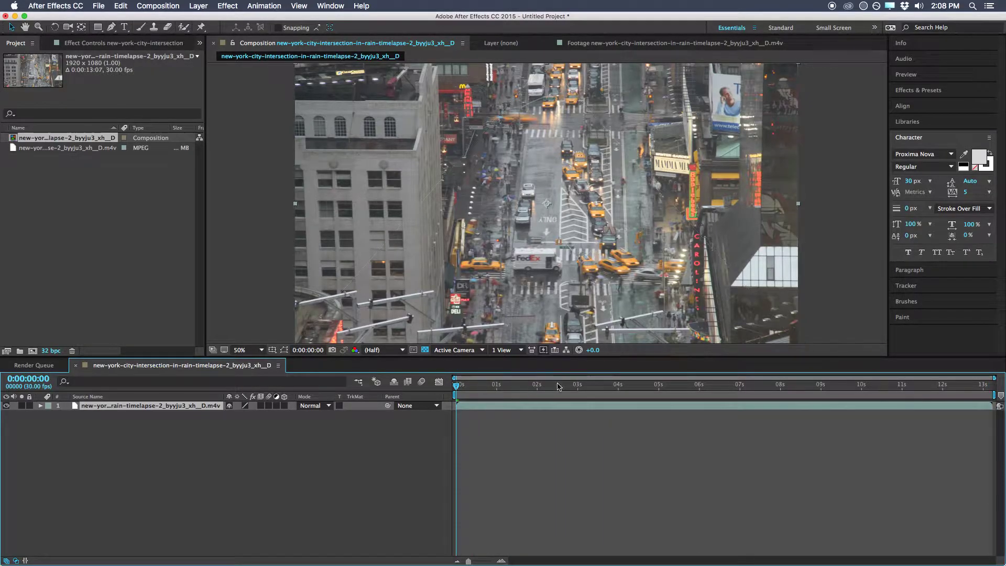
left_click(712, 388)
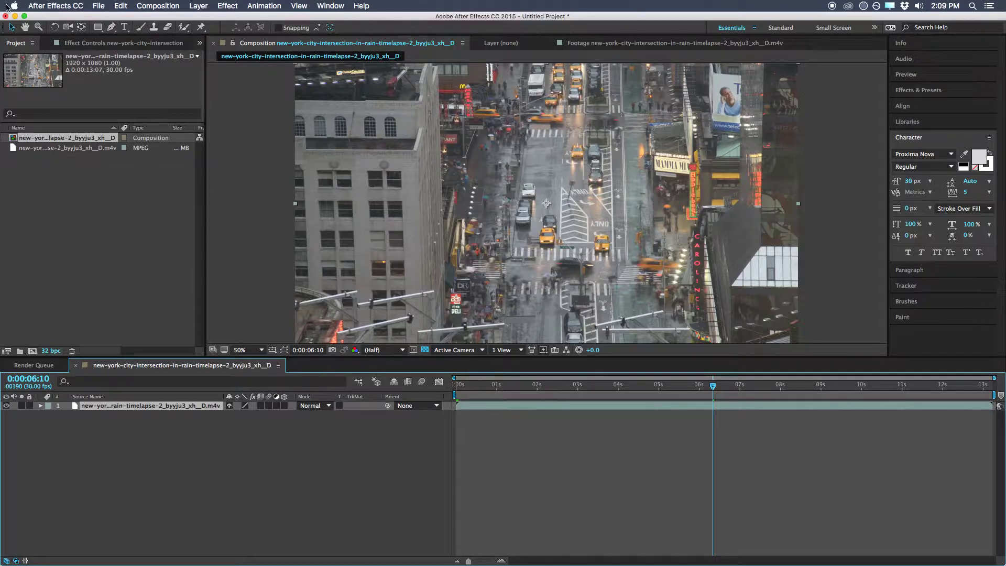
- Add the composition to the render queue using Best Settings
left_click(163, 6)
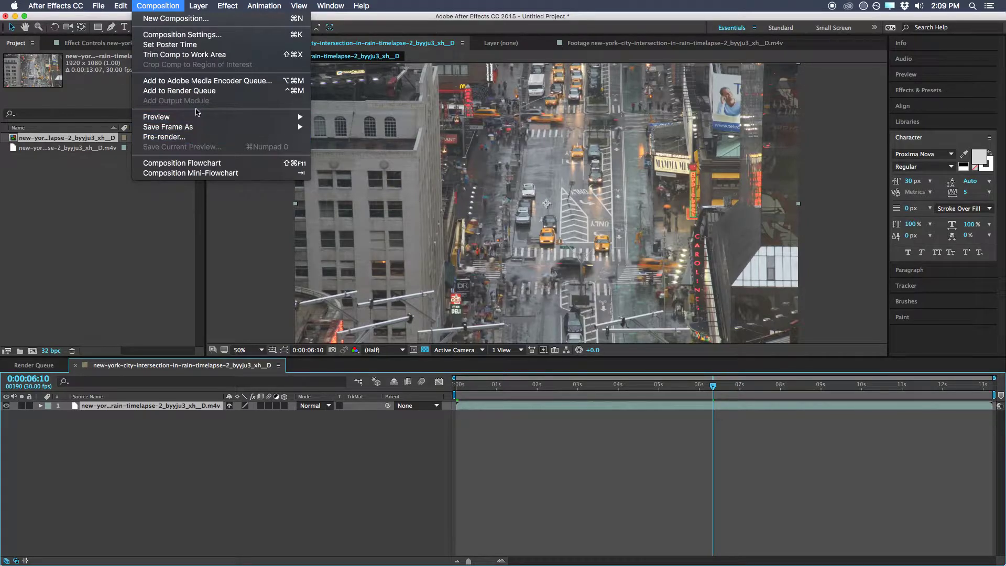
left_click(189, 92)
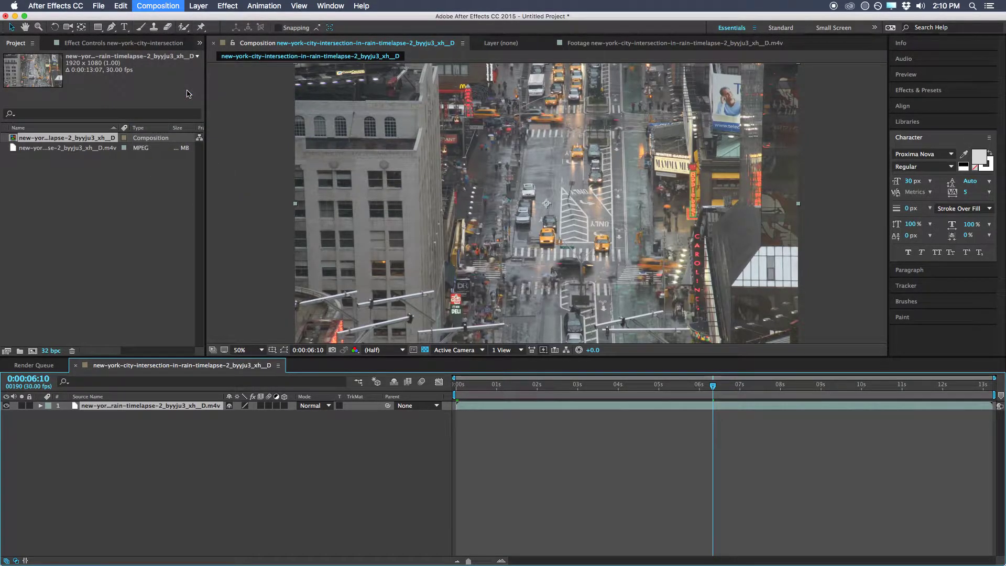
left_click(72, 427)
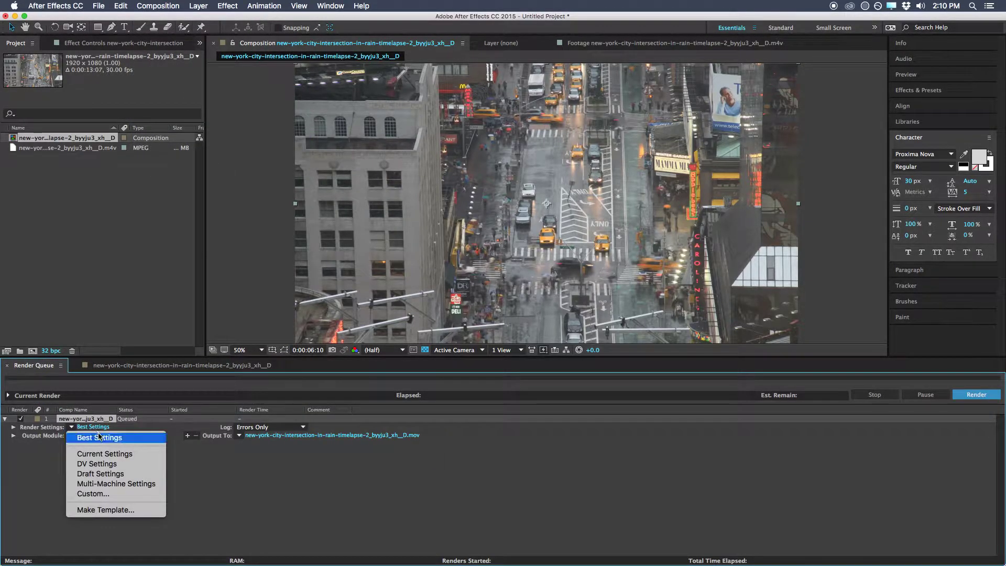
left_click(95, 437)
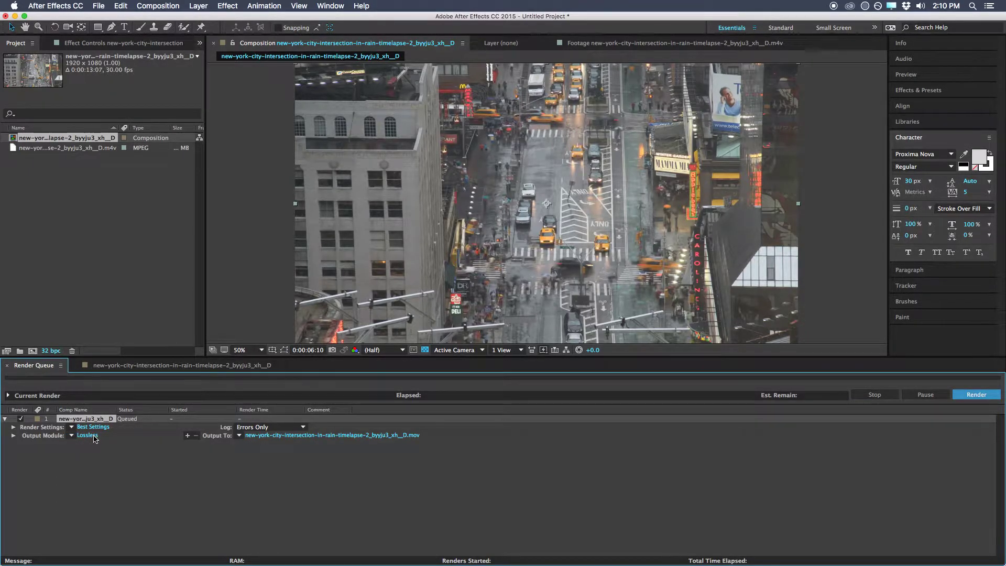
- Set the output module to JPEG Sequence with High quality (6)
left_click(94, 436)
left_click(274, 67)
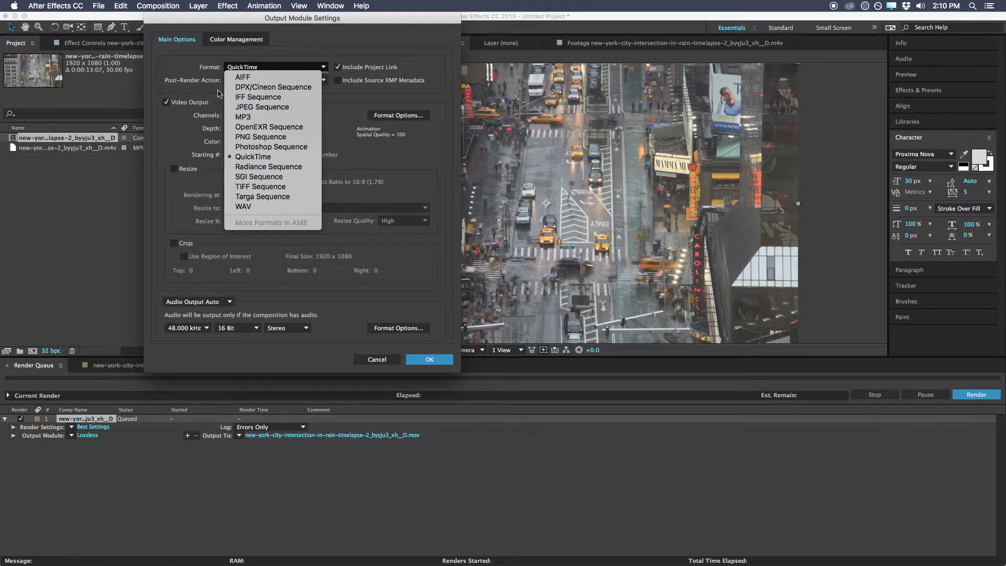
key("Escape")
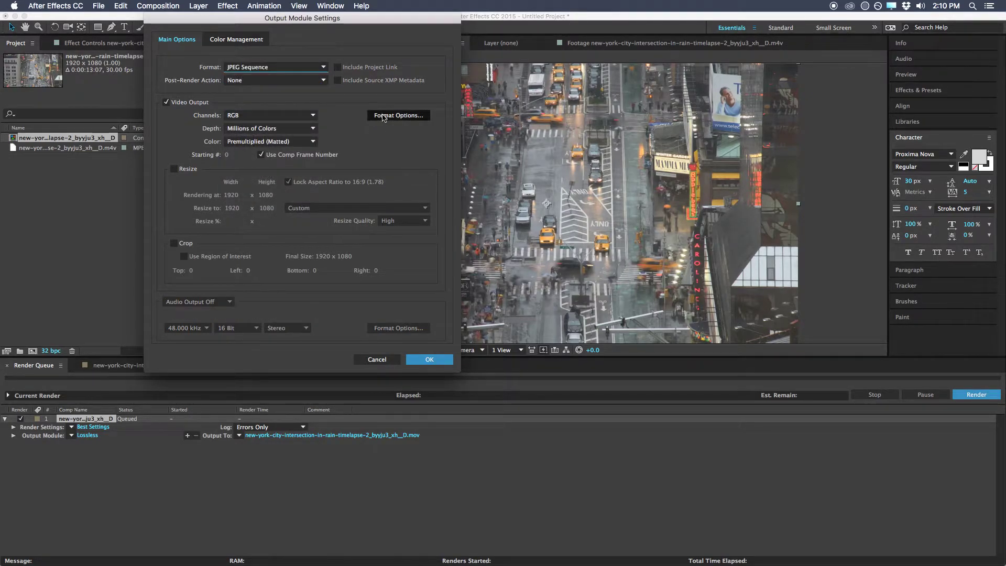
left_click(398, 115)
left_click_drag(426, 230, 503, 237)
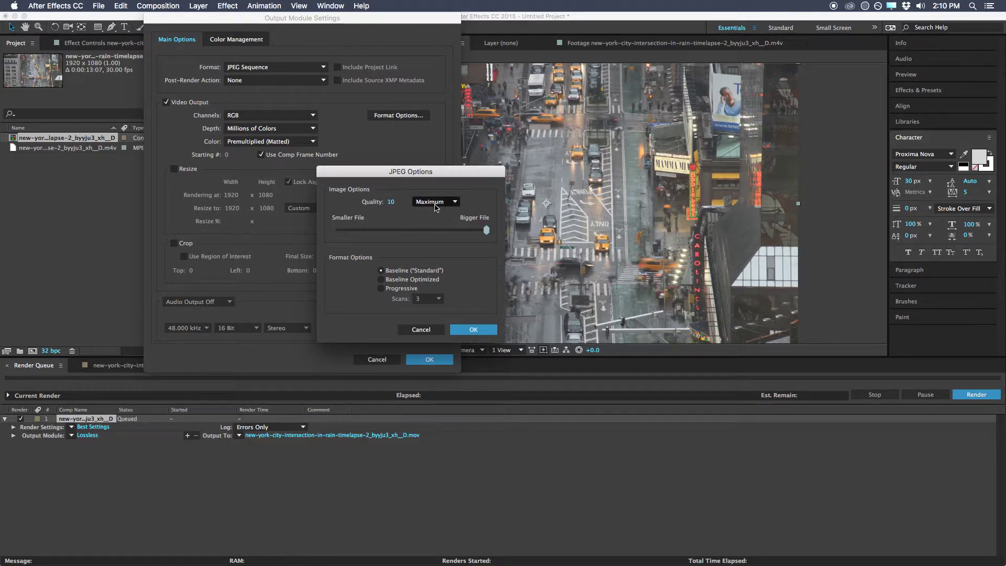
left_click_drag(434, 176, 505, 148)
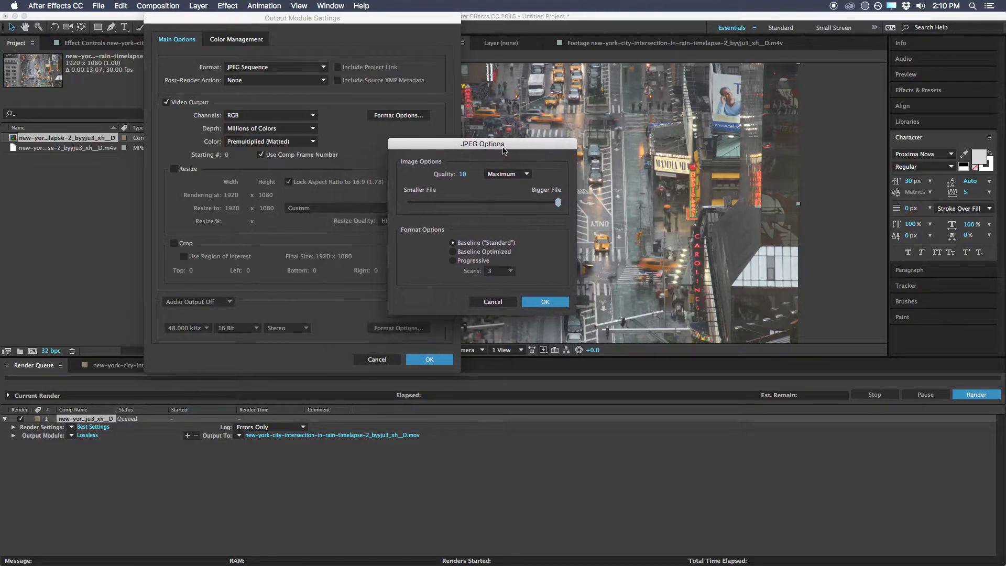
left_click(522, 175)
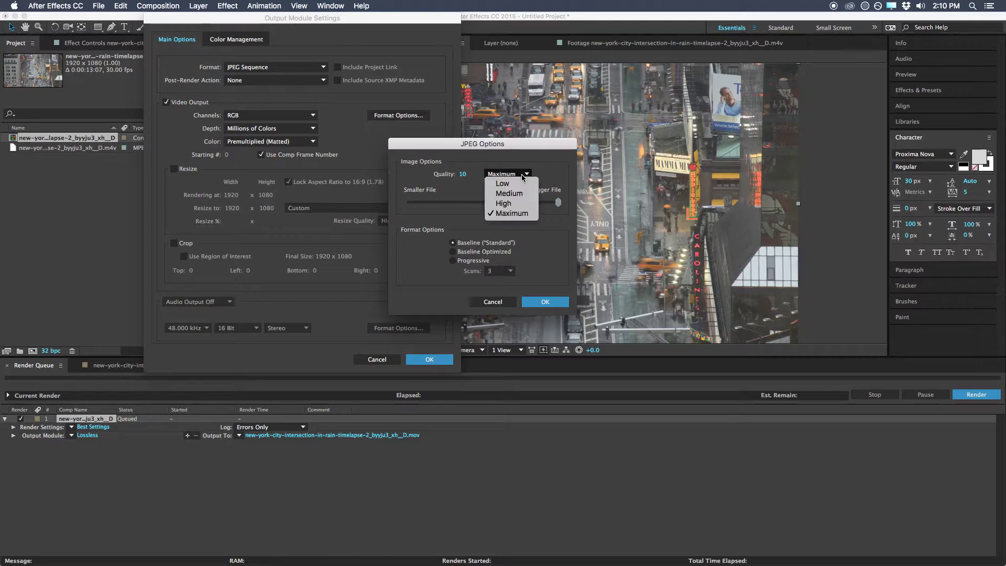
left_click(516, 204)
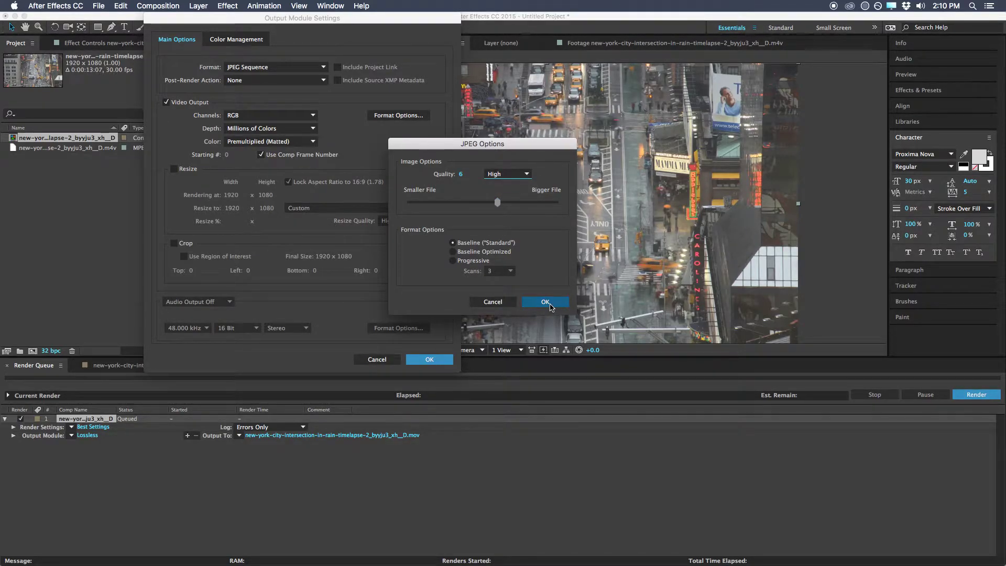
left_click(554, 307)
left_click(440, 360)
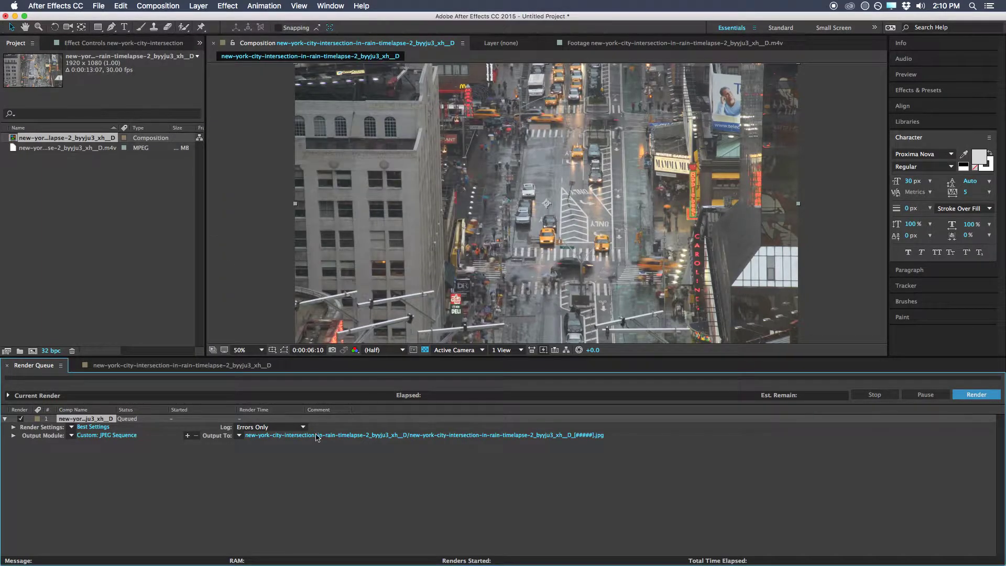
- Create a new 'Clarity Export' folder on the Desktop as the render destination
left_click(341, 436)
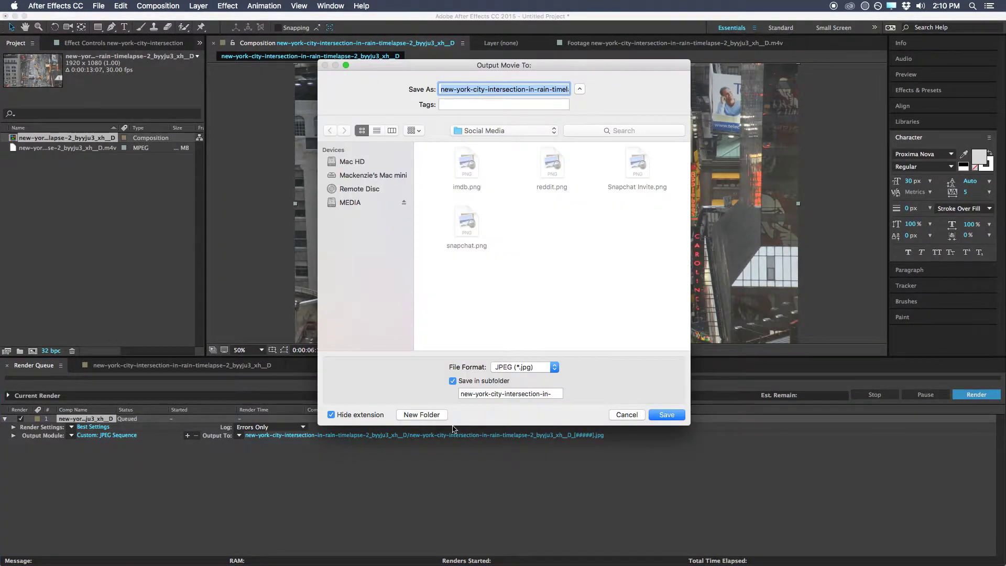
left_click(355, 162)
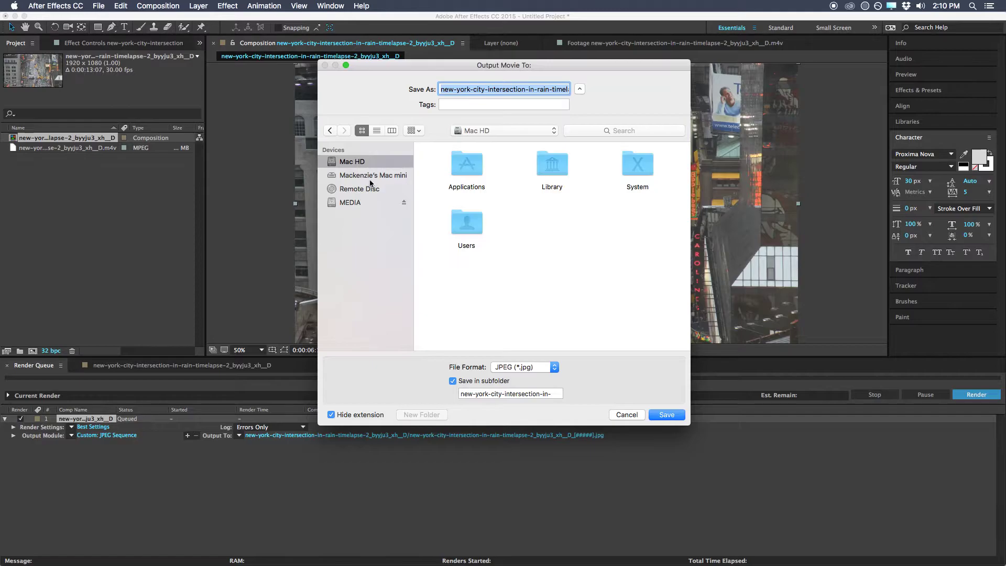
left_click(465, 225)
double_click(551, 168)
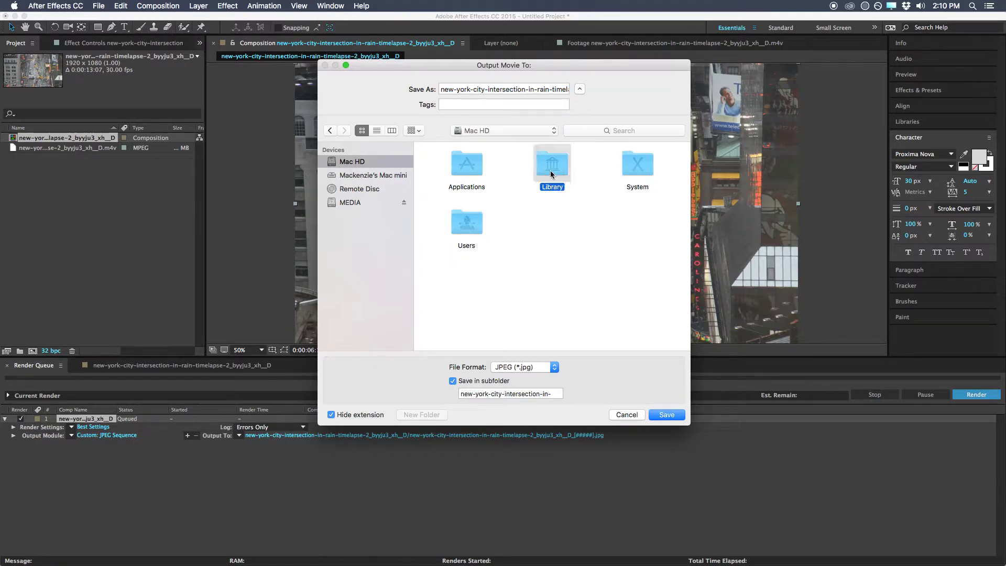
left_click(354, 162)
double_click(474, 225)
left_click(453, 165)
double_click(453, 165)
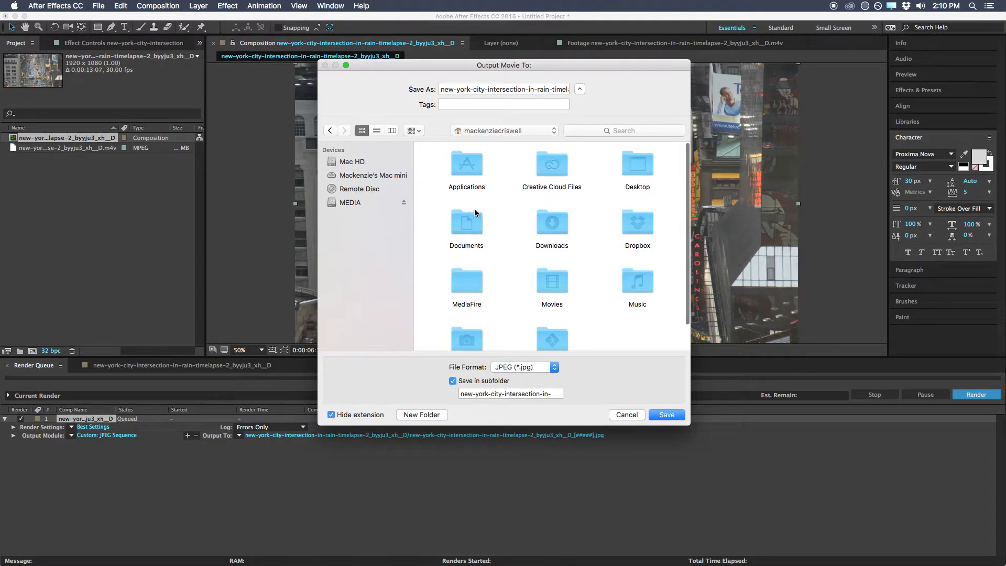
double_click(646, 166)
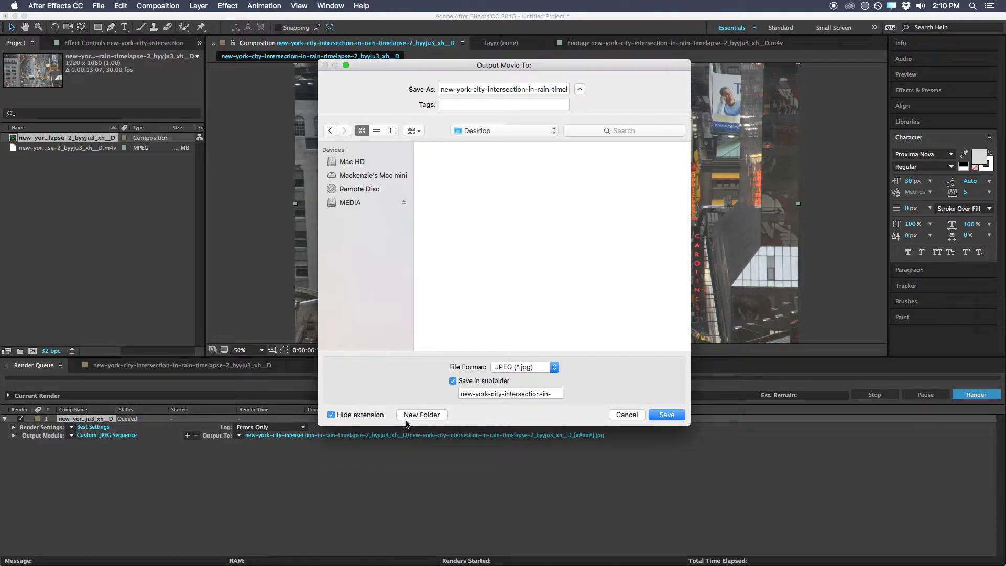
left_click(421, 414)
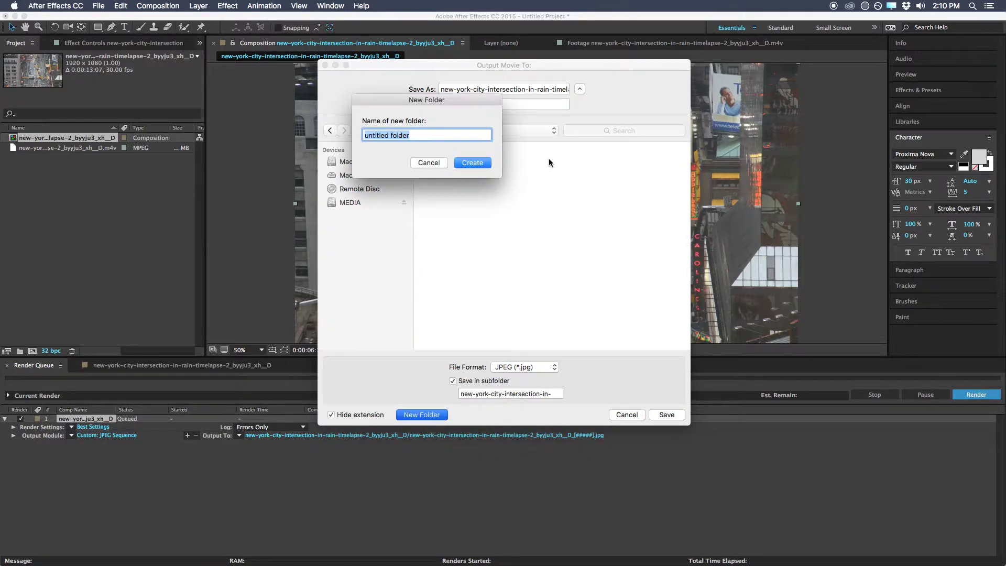
type("Clarity Export")
key("Return")
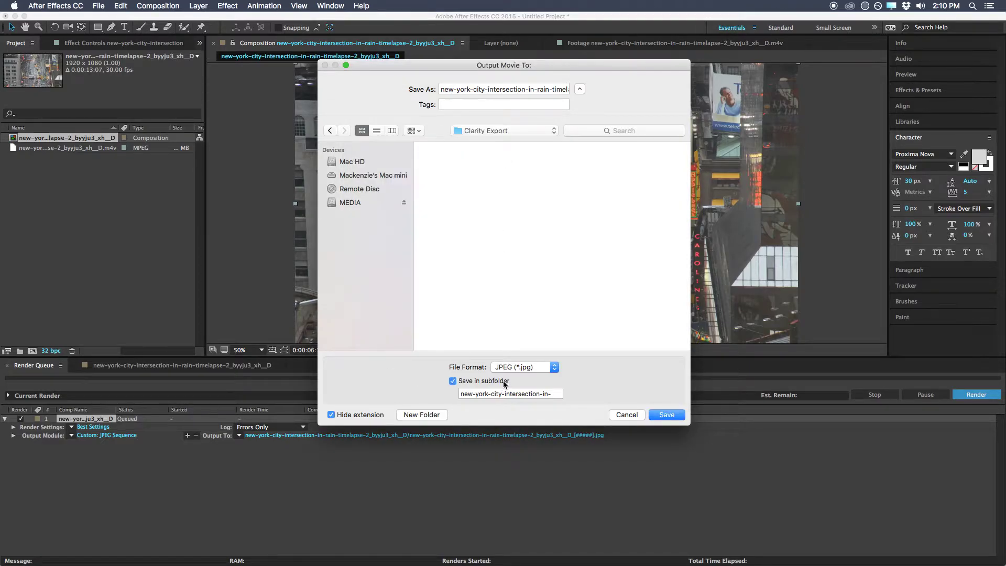
- Clear the default output file name
left_click(549, 90)
key("super+a")
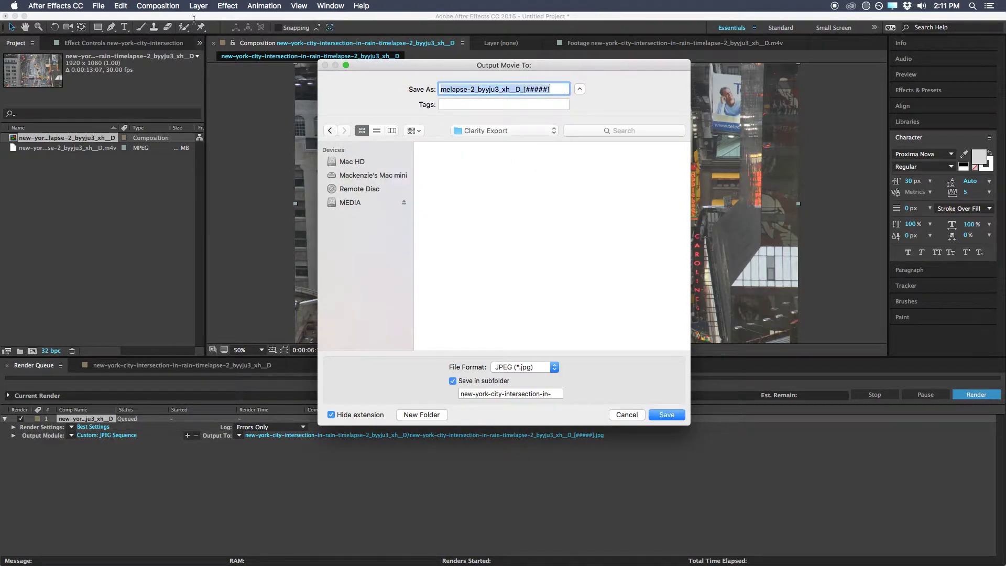
key("BackSpace")
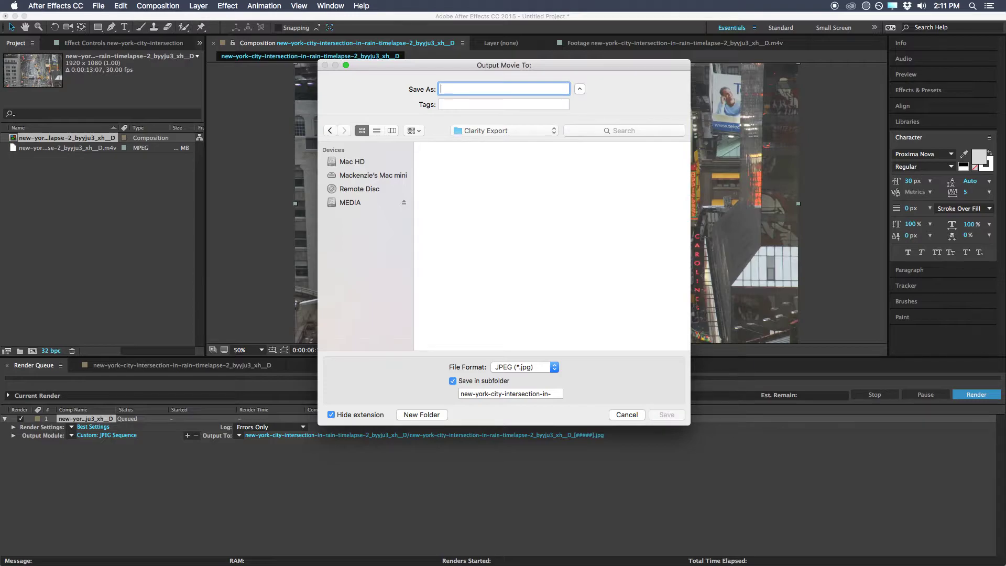
- Name the output file 'original_video'
type("original_video")
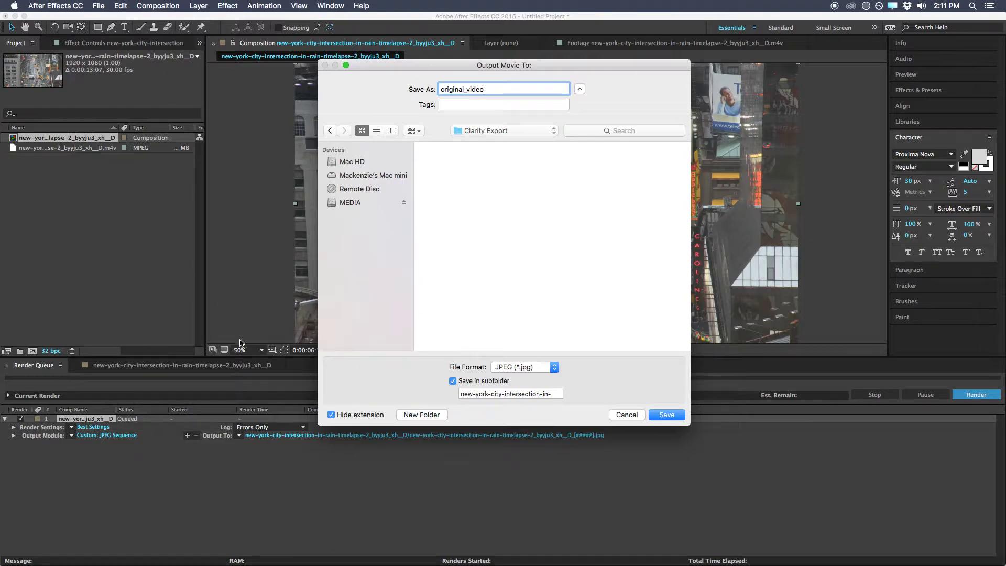
- Save the frames into a subfolder named 'Orinal' and confirm the output location
left_click_drag(461, 394, 582, 390)
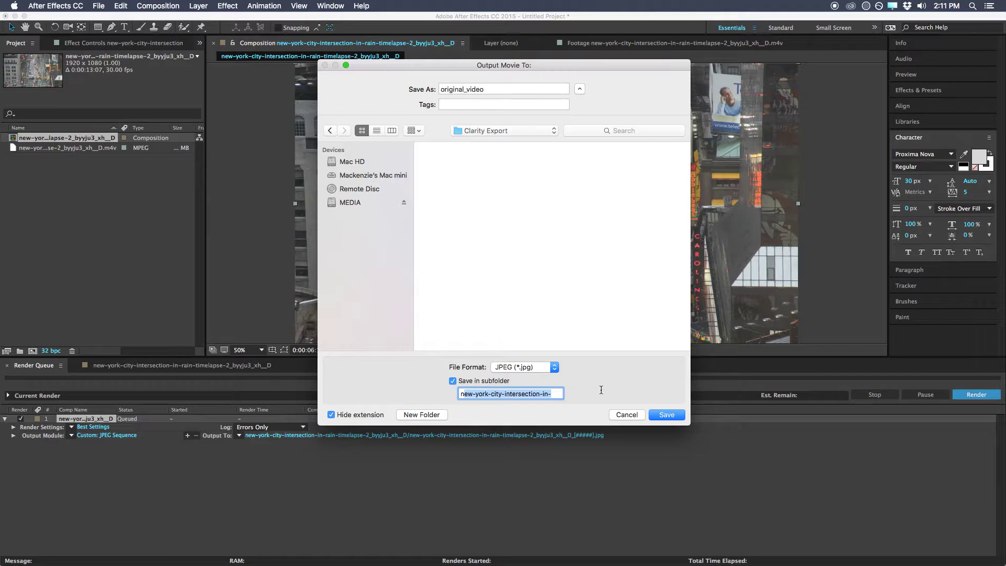
key("Right")
key("super+a")
key("BackSpace")
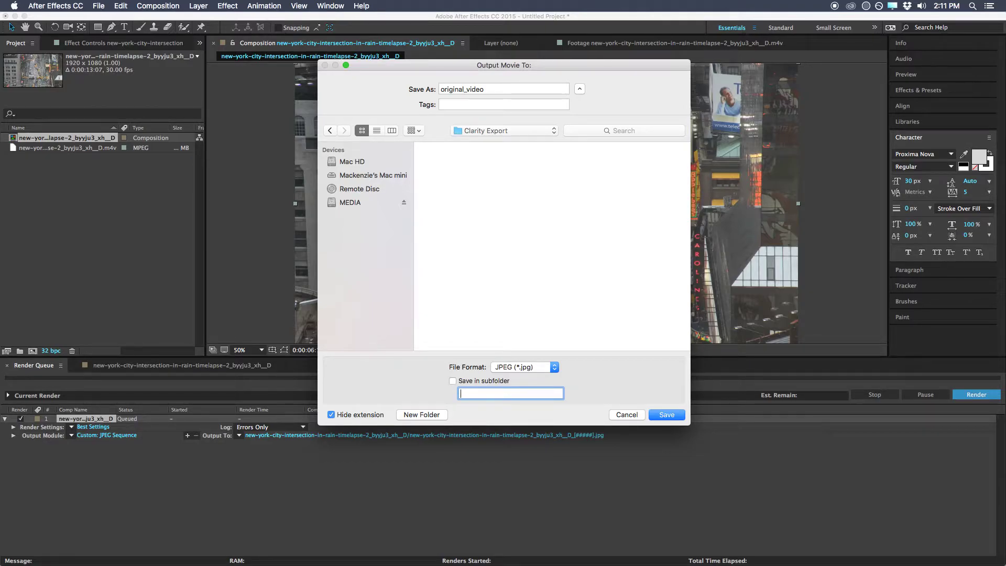
left_click(452, 381)
type("Origna")
key("BackSpace")
key("BackSpace")
key("BackSpace")
type("nal")
left_click(531, 180)
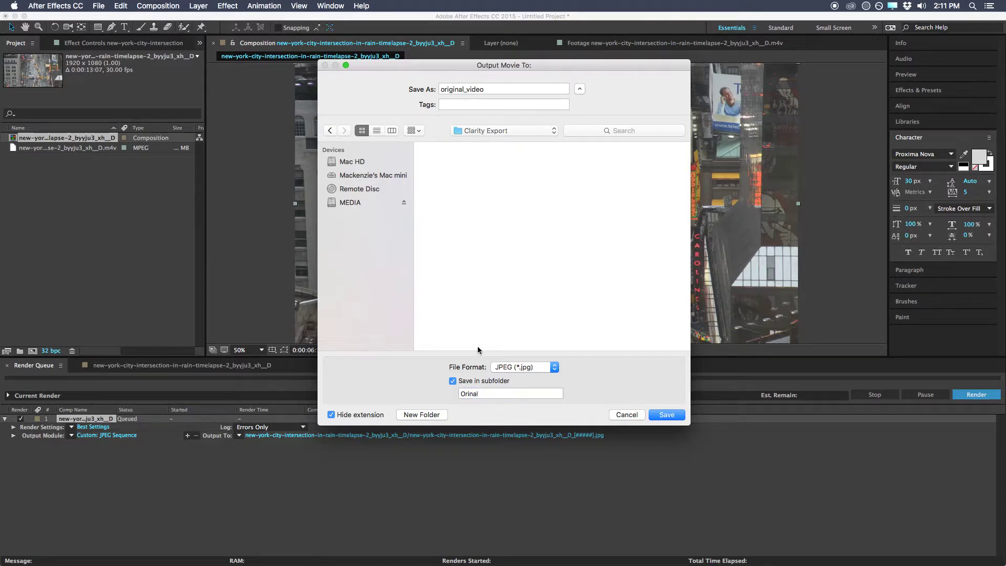
left_click_drag(506, 394, 422, 394)
left_click(486, 202)
key("Return")
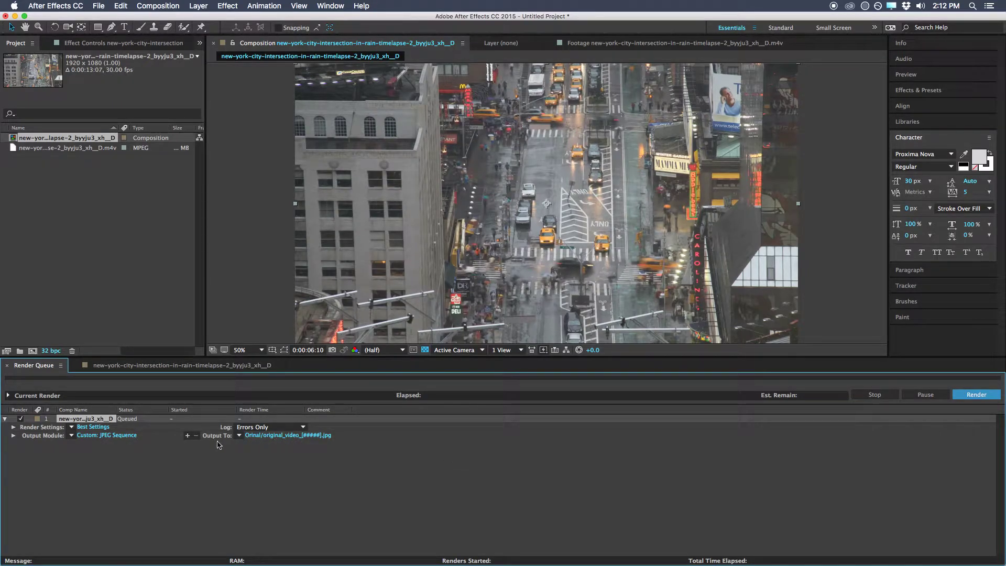
- Render the JPEG sequence and stop it after about 30 seconds
left_click(974, 396)
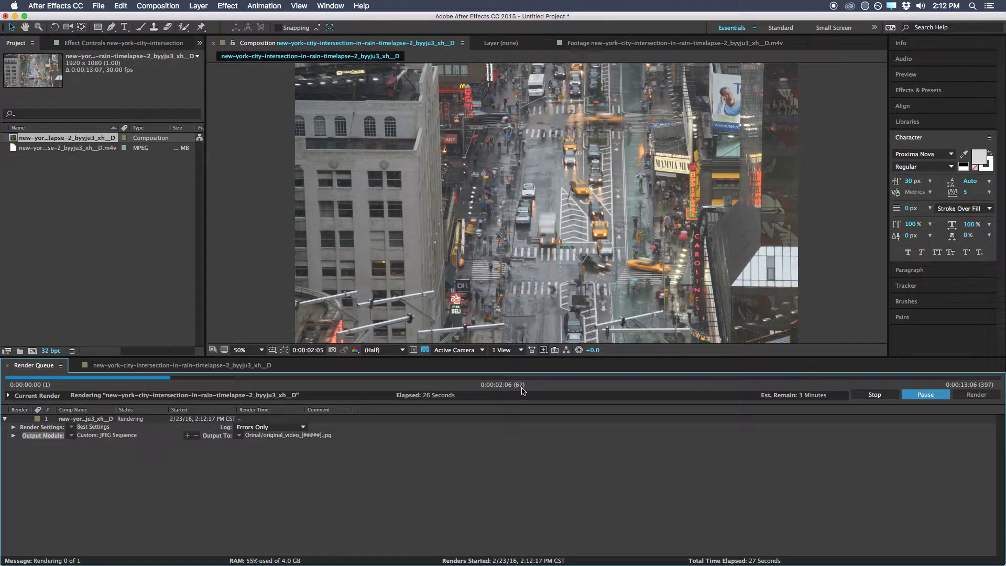
left_click(881, 396)
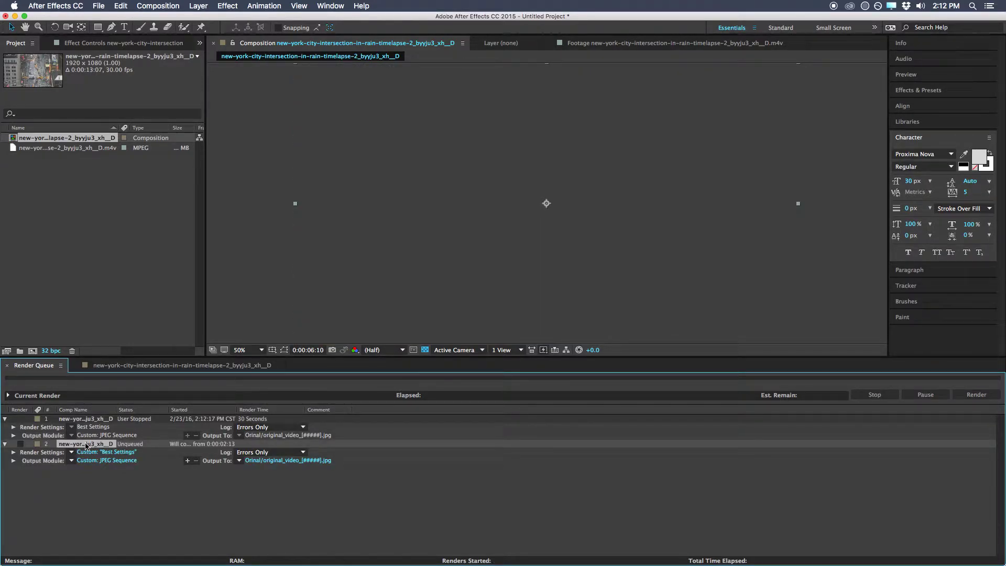
- Delete the unqueued and stopped items from the render queue
key("Delete")
left_click(107, 421)
key("Delete")
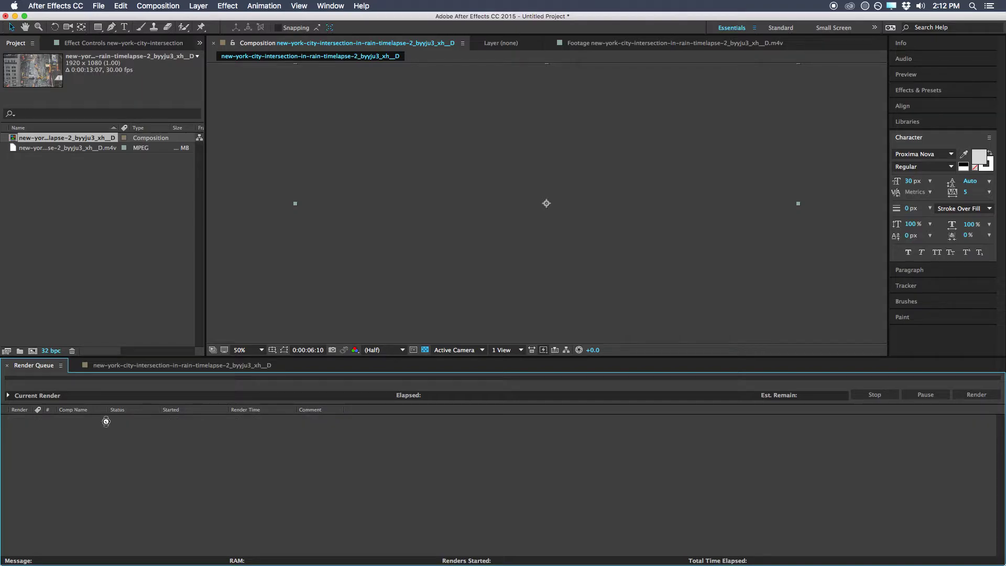
- Open the composition timeline, stop the preview, and minimize After Effects
left_click(193, 211)
left_click(85, 147)
left_click(88, 139)
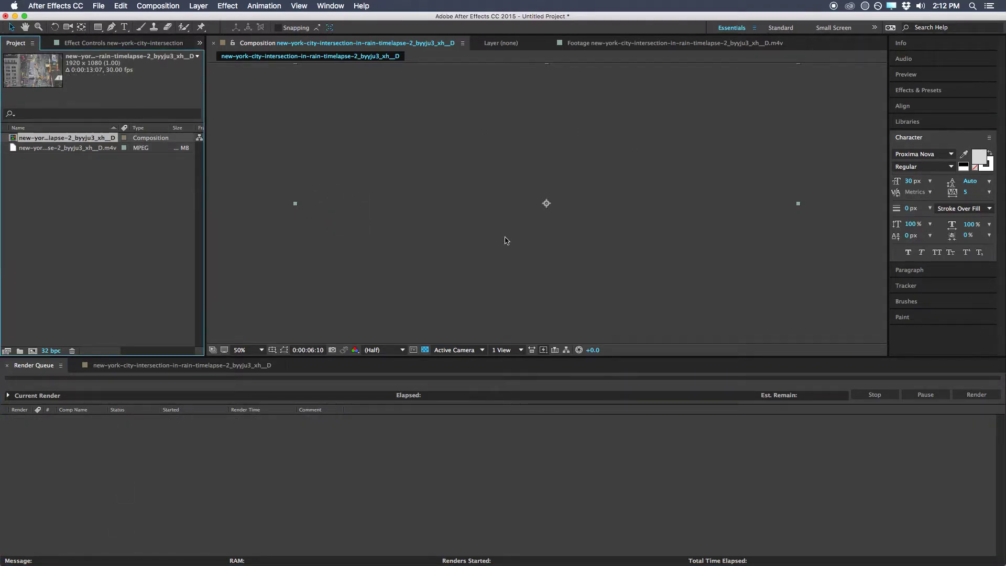
left_click(276, 232)
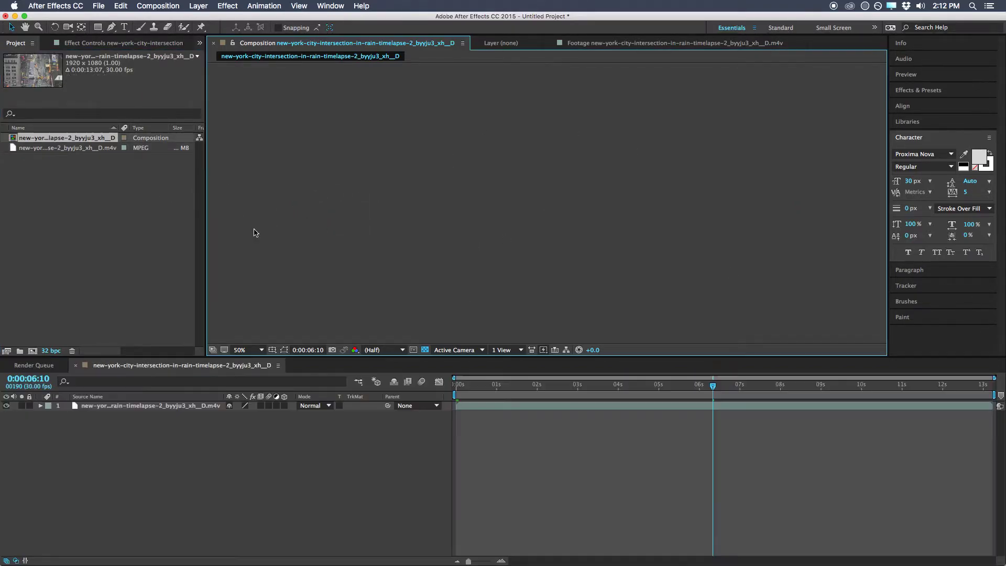
left_click(702, 394)
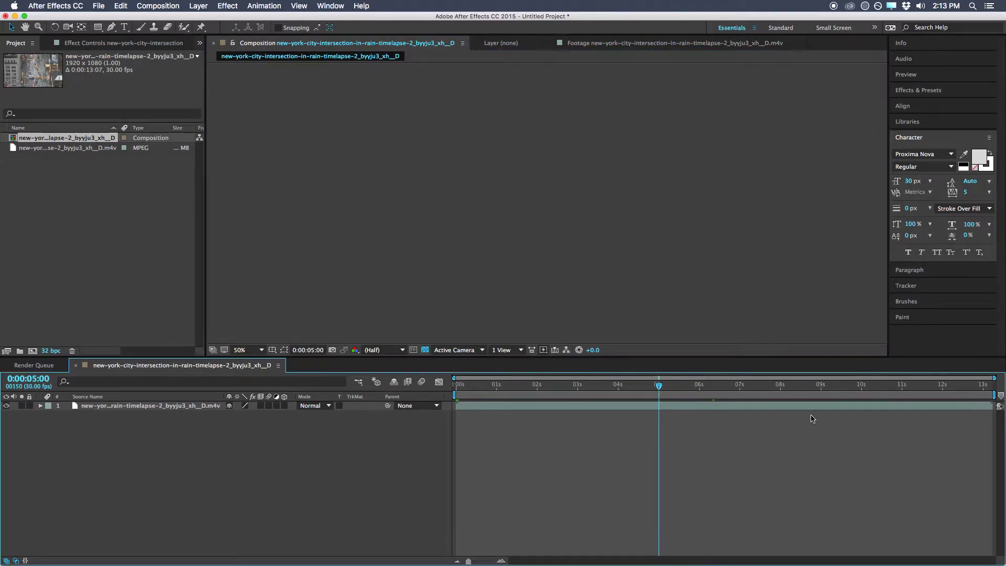
left_click(15, 17)
left_click(497, 200)
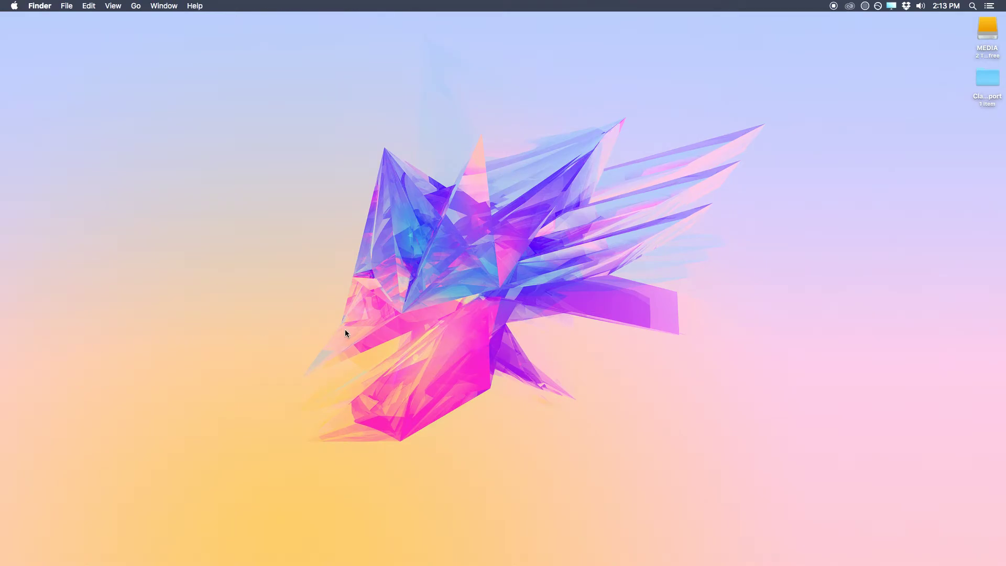
- Open the Clarity Export folder on the desktop and then its Orinal subfolder
key("super+alt+Escape")
key("Escape")
left_click(985, 82)
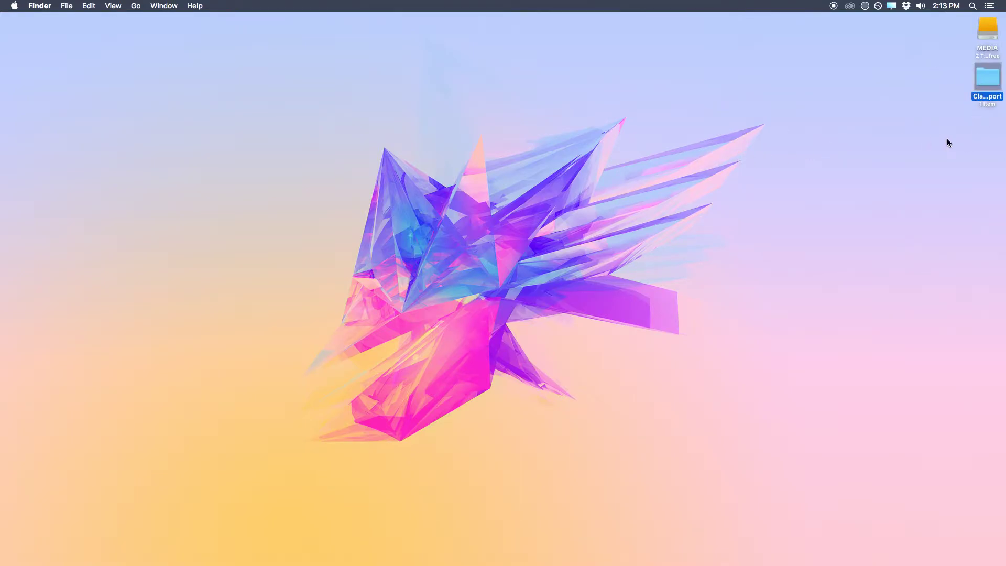
key("super+o")
left_click_drag(617, 121, 679, 95)
left_click(551, 146)
double_click(551, 144)
- Check the rendered frames from original_video_00073.jpg back to original_video_00000.jpg
scroll(618, 193, "down", 15)
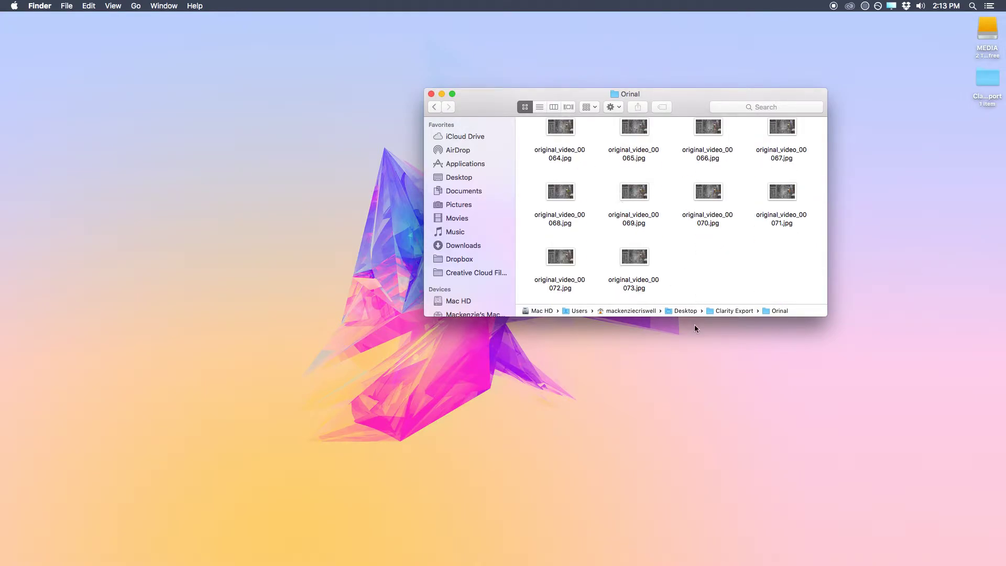
left_click(648, 260)
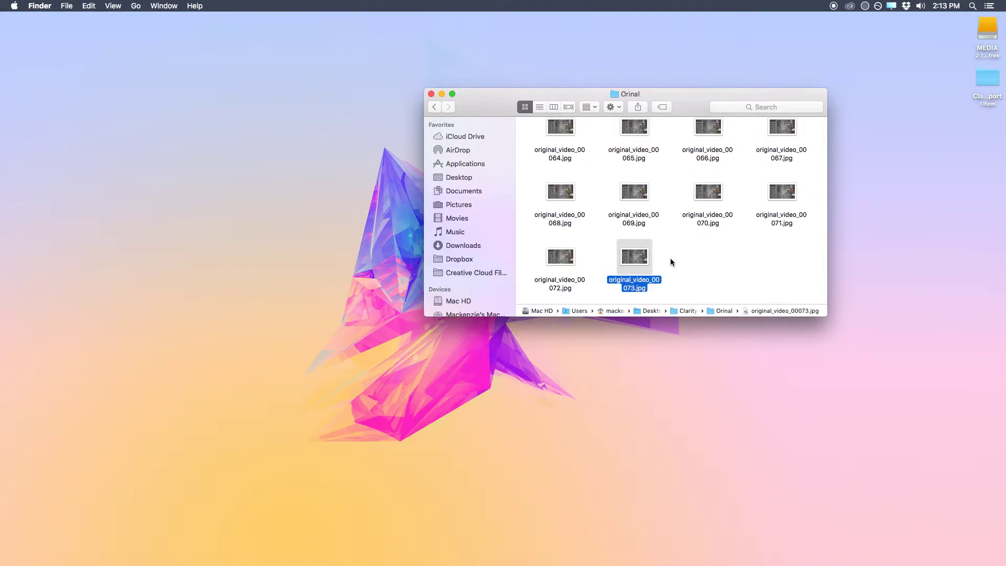
scroll(669, 256, "up", 15)
left_click(549, 140)
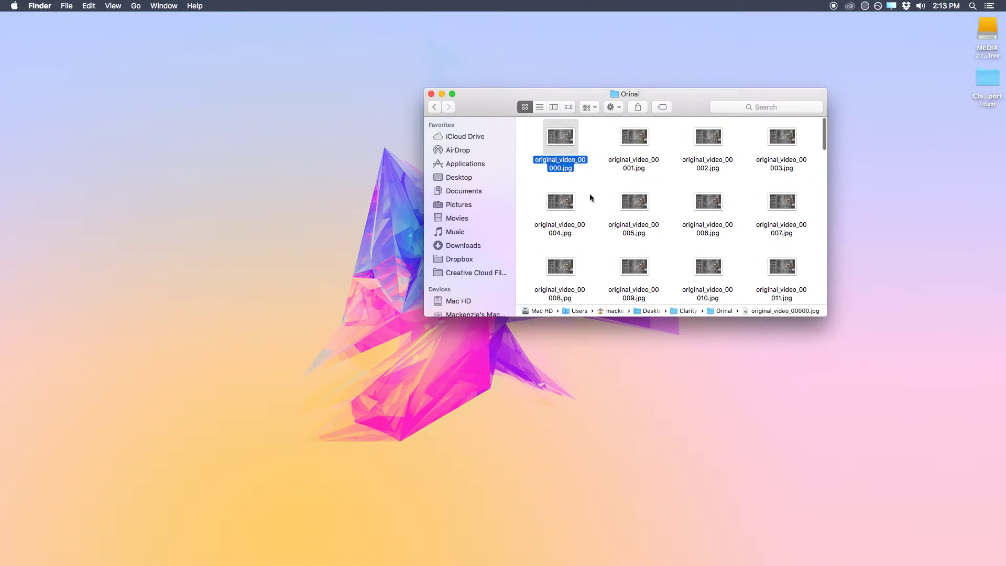
- Close the Orinal window and launch Photoshop CC 2015 from the Applications folder
left_click(431, 94)
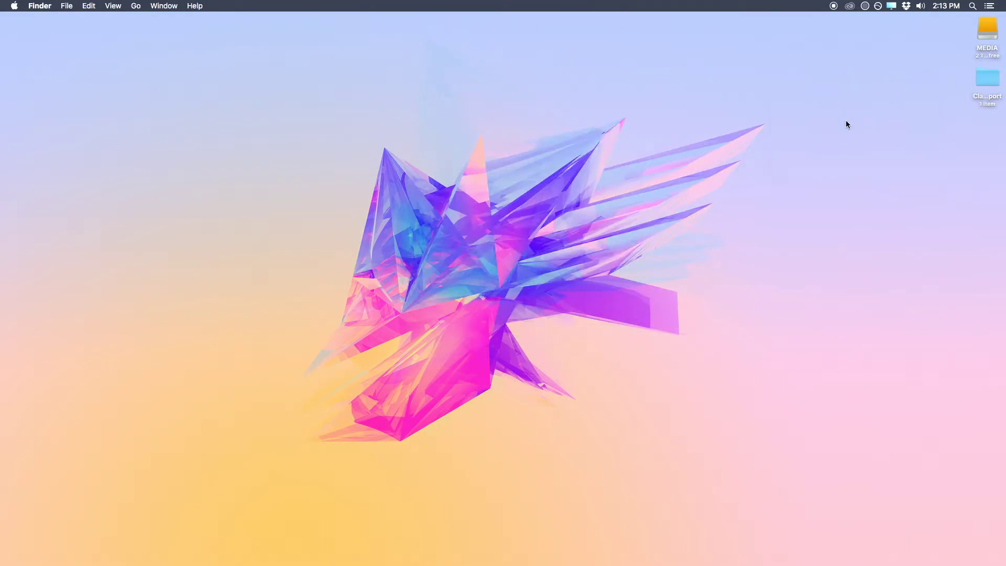
mouse_move(1, 283)
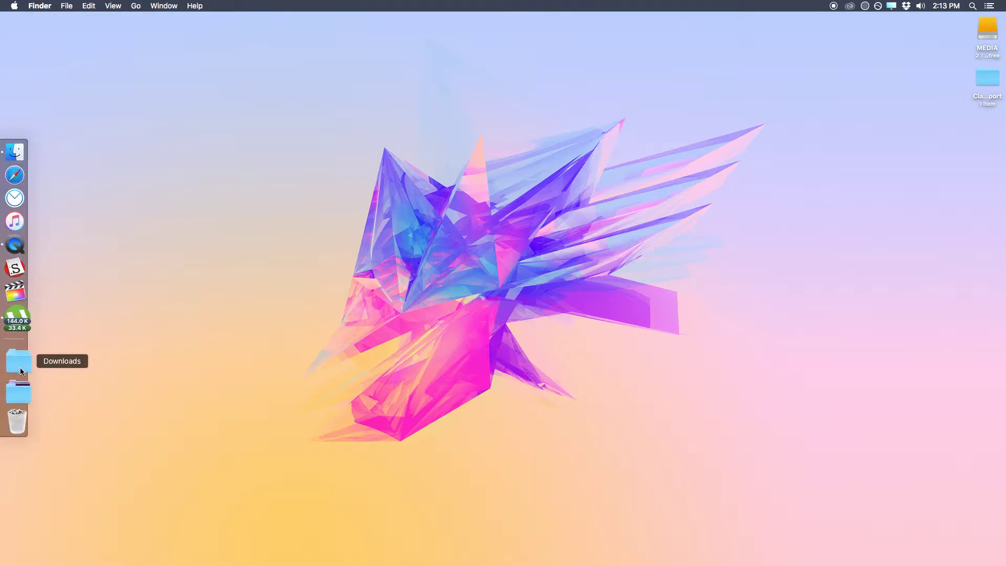
left_click(24, 389)
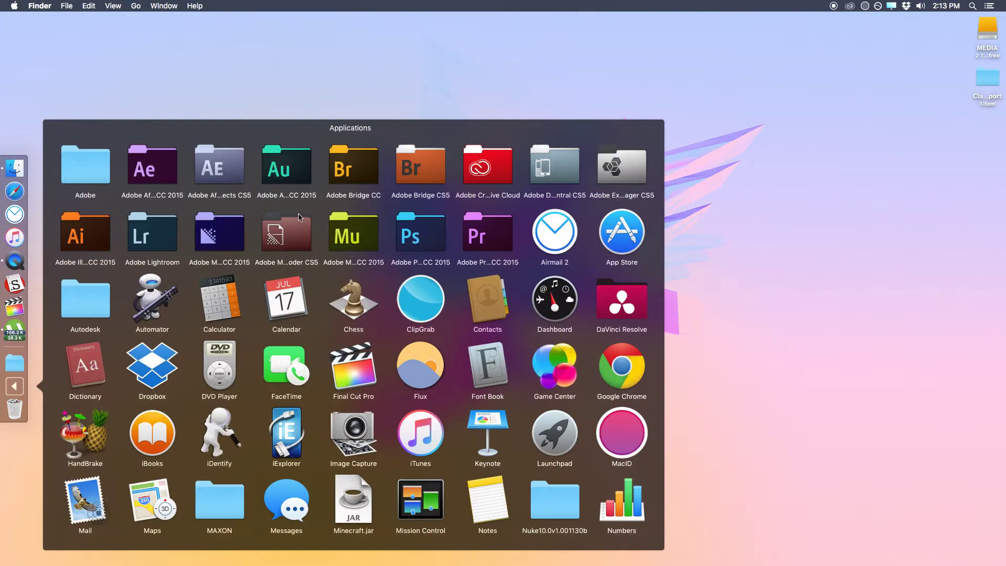
left_click(420, 233)
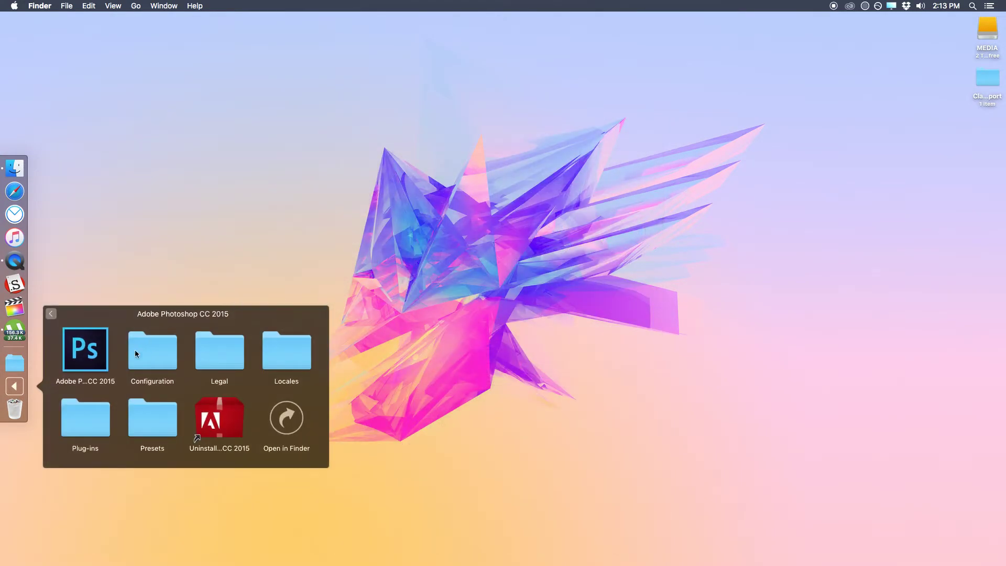
left_click(92, 346)
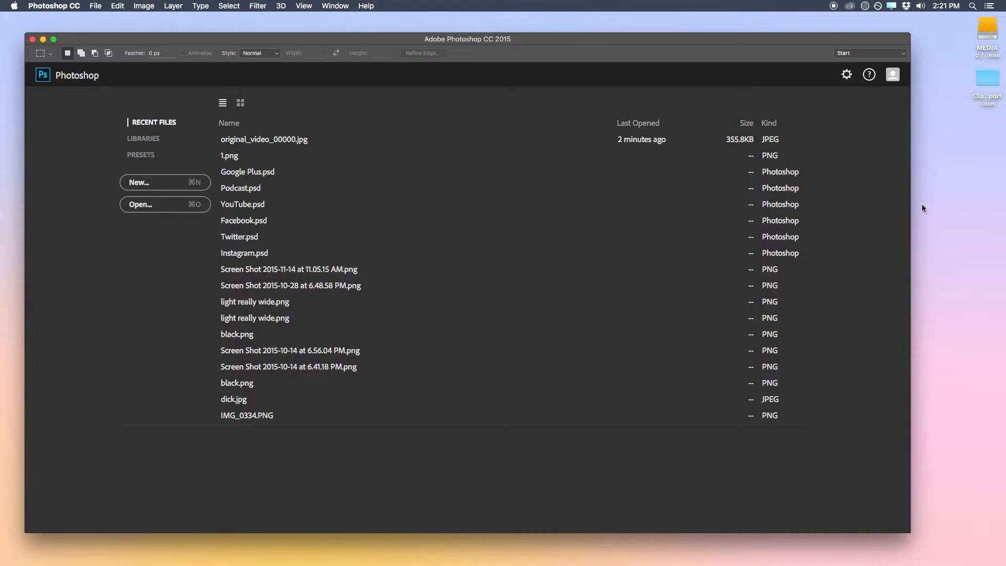
- Open original_video_00000.jpg from the Orinal folder as an image sequence
left_click_drag(553, 42, 557, 41)
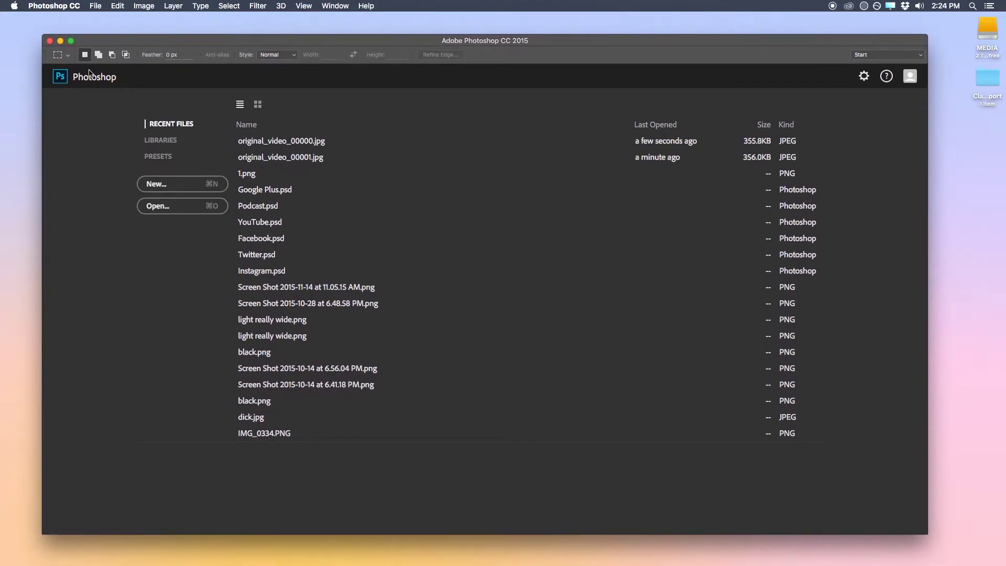
mouse_move(637, 46)
left_mouse_down()
mouse_move(649, 42)
mouse_move(636, 43)
left_mouse_up()
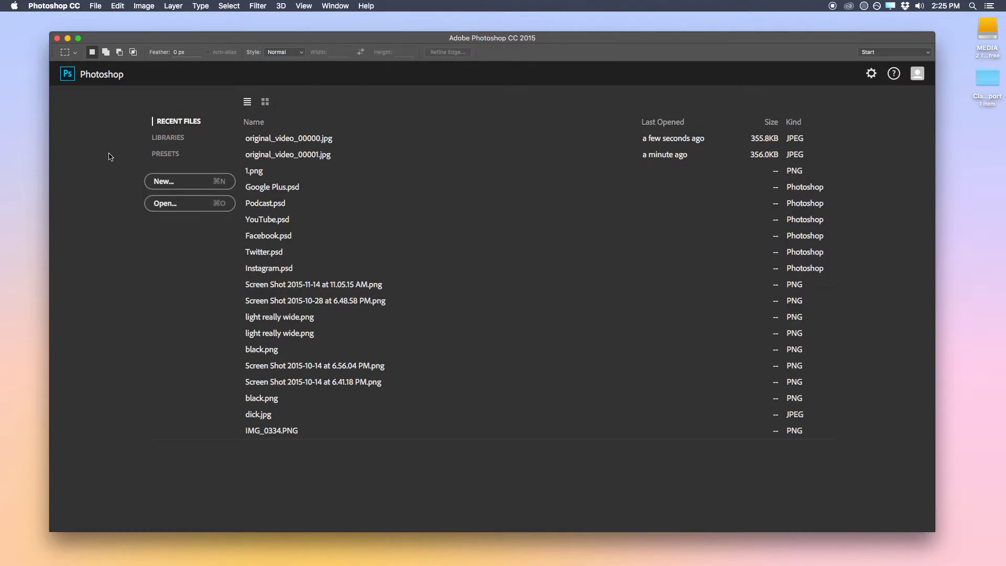
left_click(187, 199)
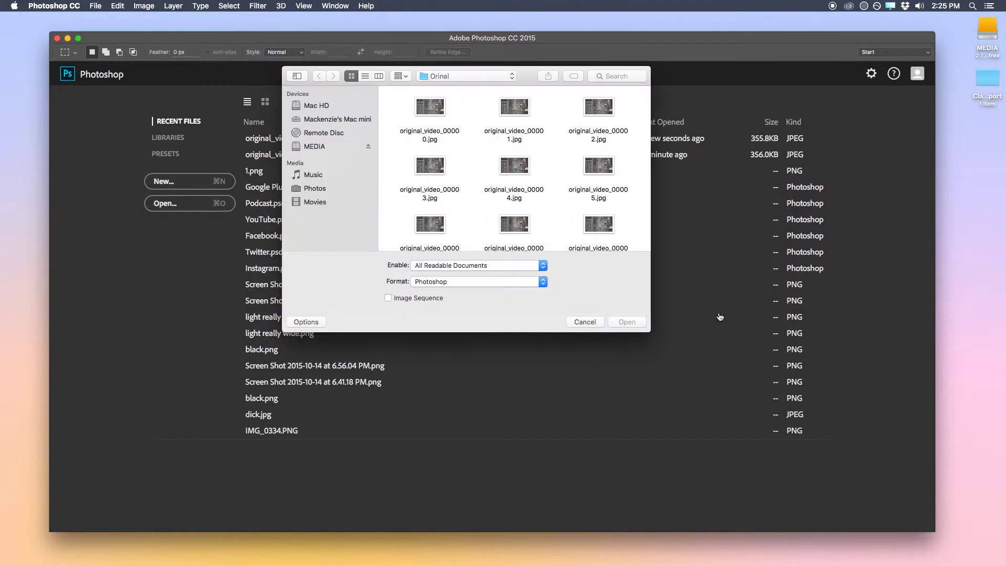
left_click(419, 139)
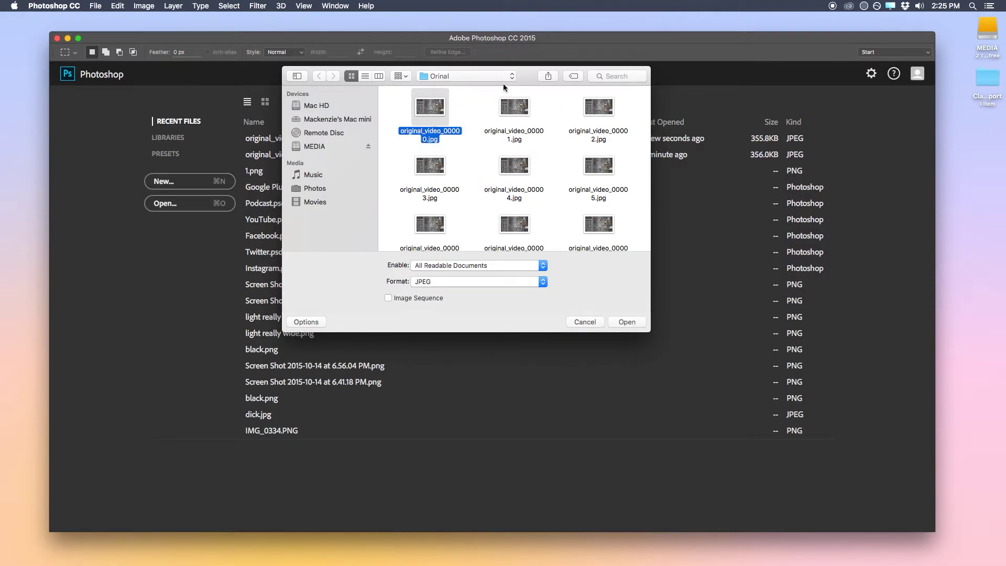
left_click_drag(529, 80, 656, 81)
left_click(513, 299)
left_click(753, 323)
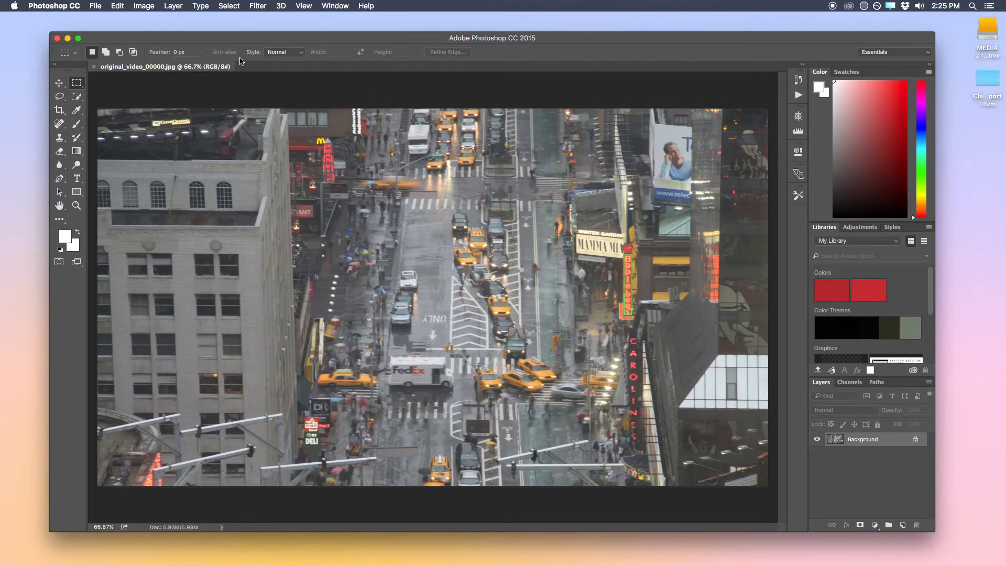
- Select original_video_00000.jpg and open the JPEG frames as an image sequence
key("super+o")
left_click_drag(658, 82, 616, 90)
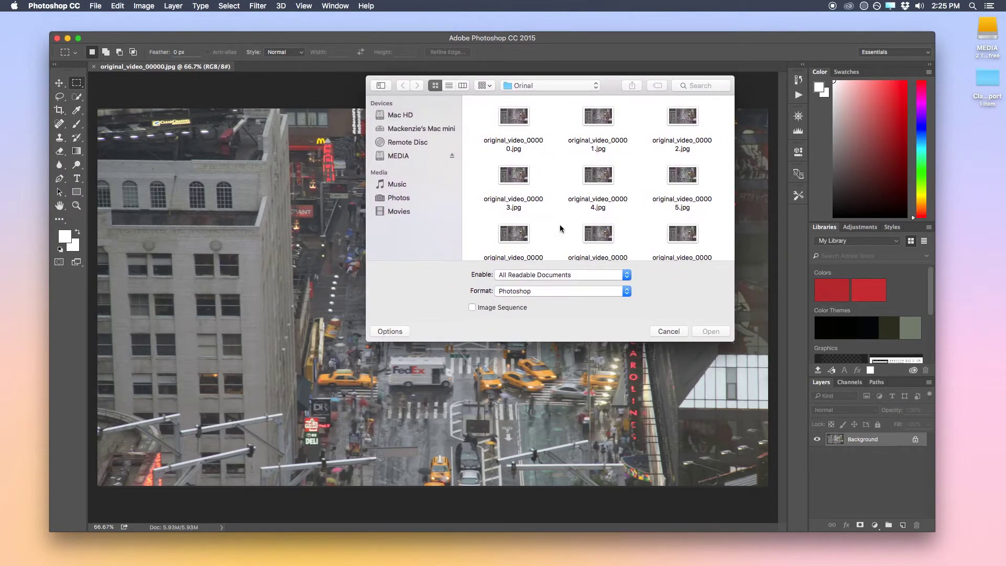
left_click(516, 123)
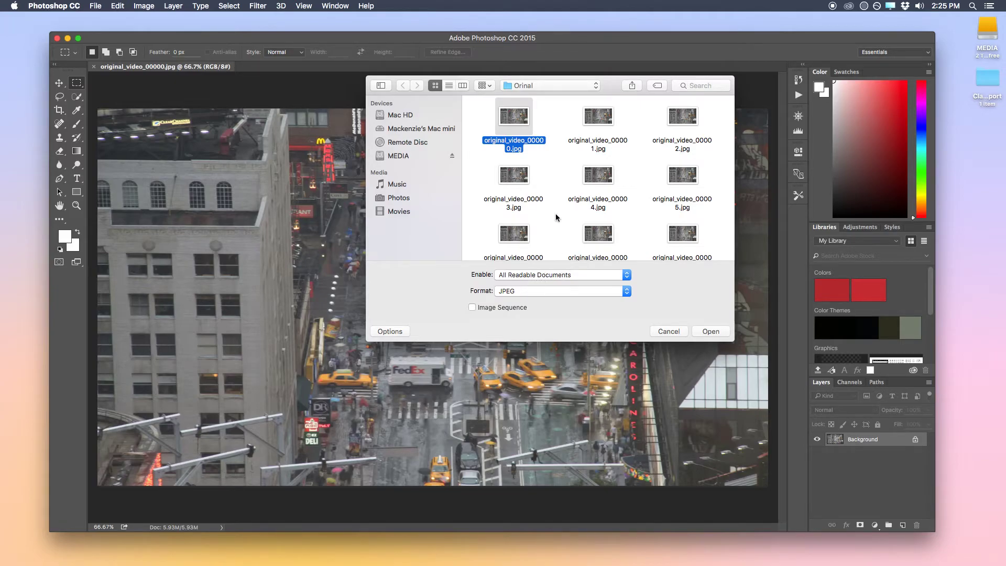
left_click(522, 292)
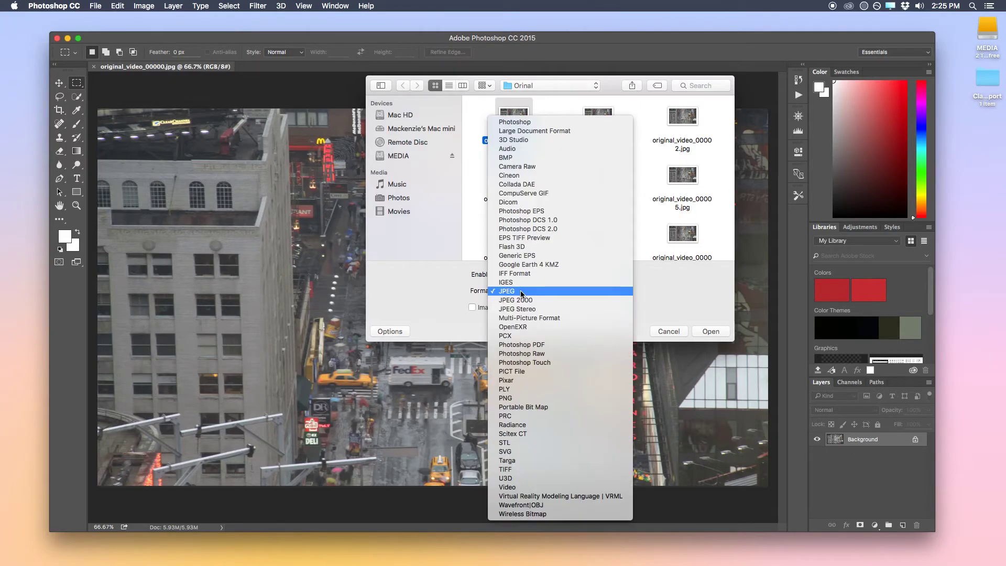
left_click(521, 299)
left_click(472, 308)
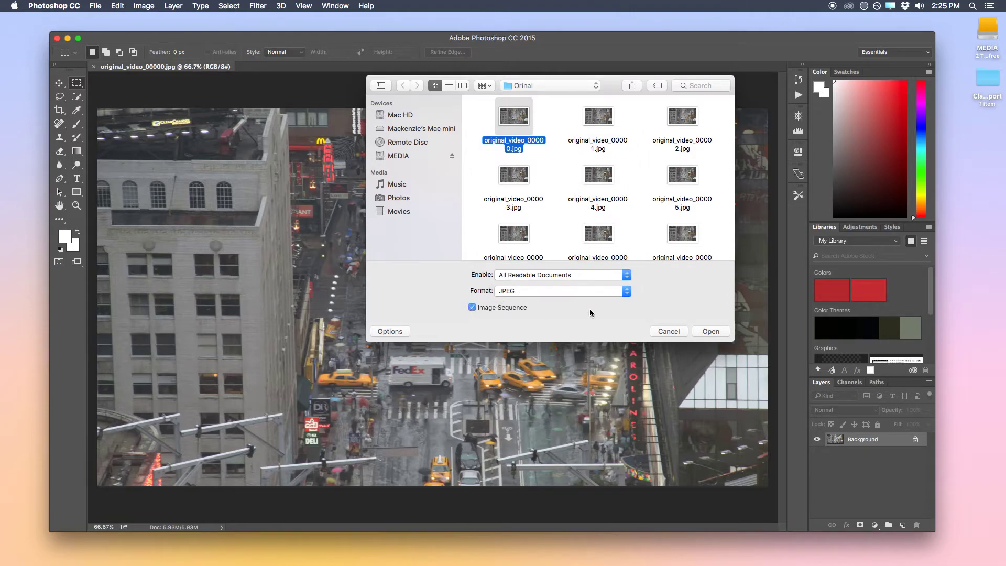
left_click(710, 332)
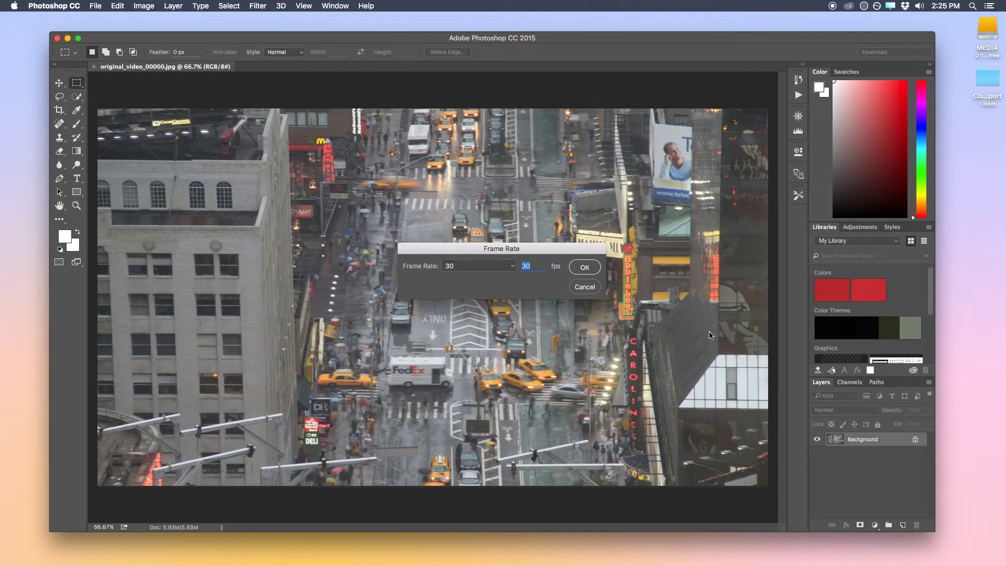
- Keep the frame rate at 30 fps and create the video document
left_click_drag(513, 249, 587, 195)
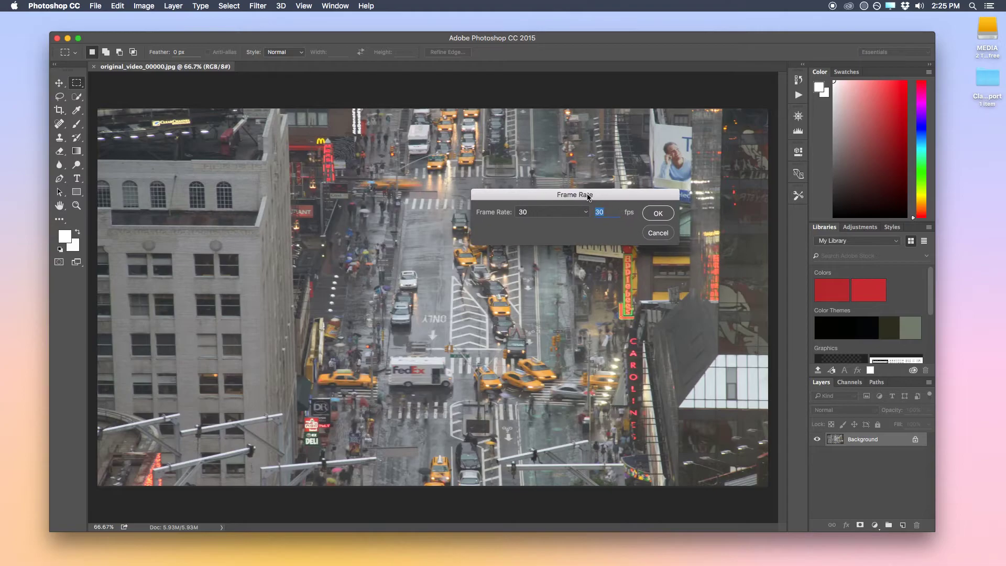
left_click(537, 212)
left_click(538, 212)
left_click(574, 212)
left_click(612, 217)
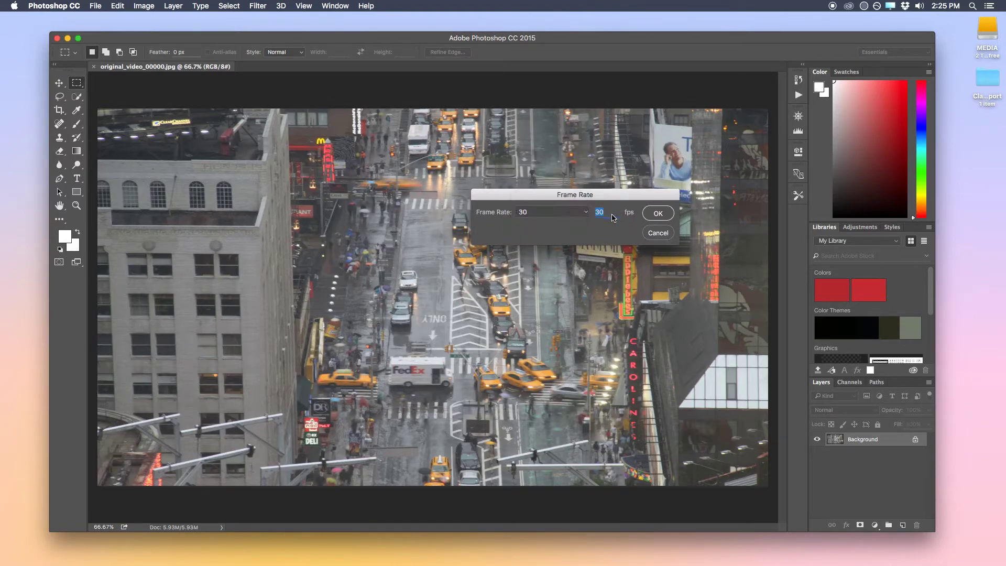
left_click(658, 213)
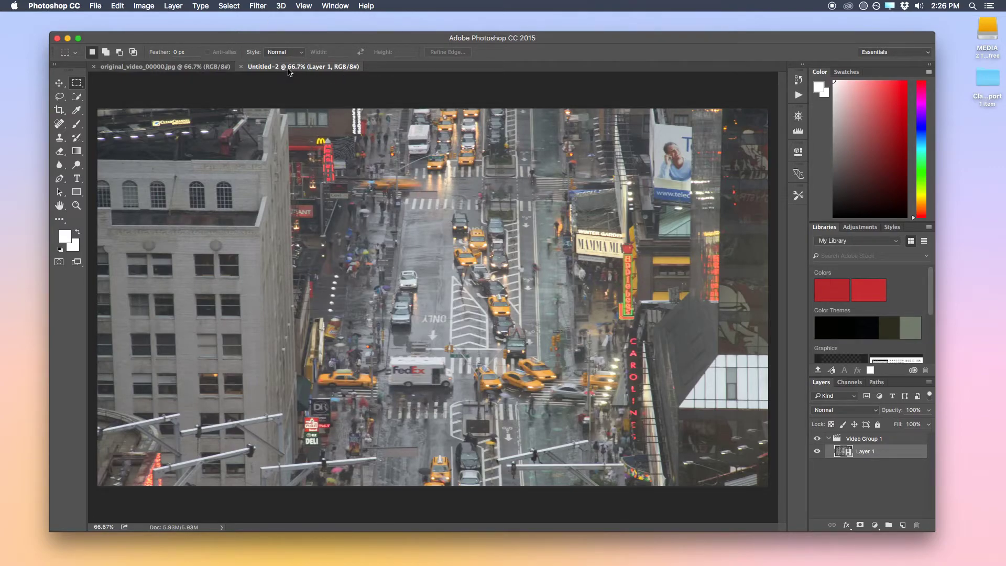
left_click(259, 5)
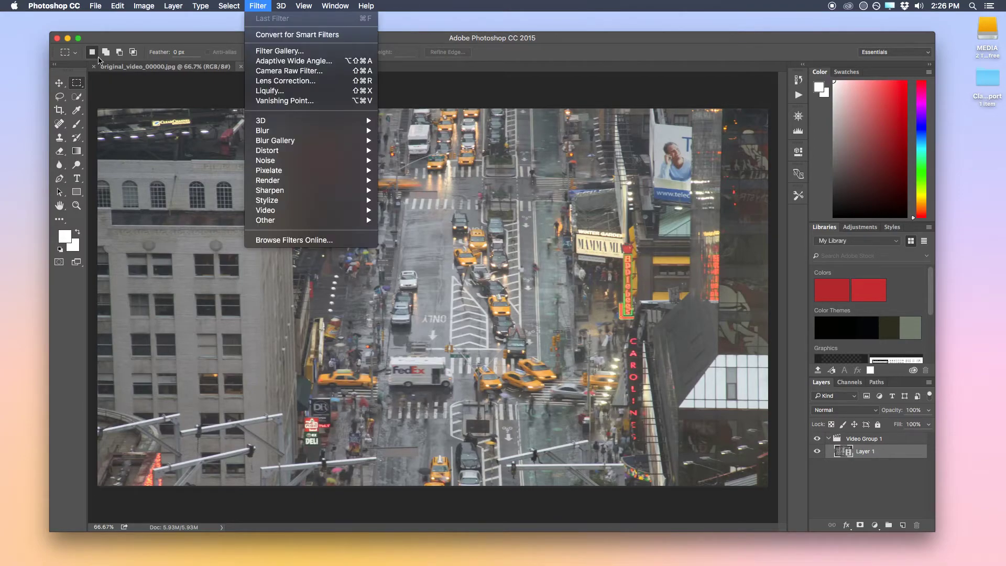
- Maximize Photoshop, apply Filter > Camera Raw Filter, and enlarge the Camera Raw window
left_click(117, 37)
left_click(78, 38)
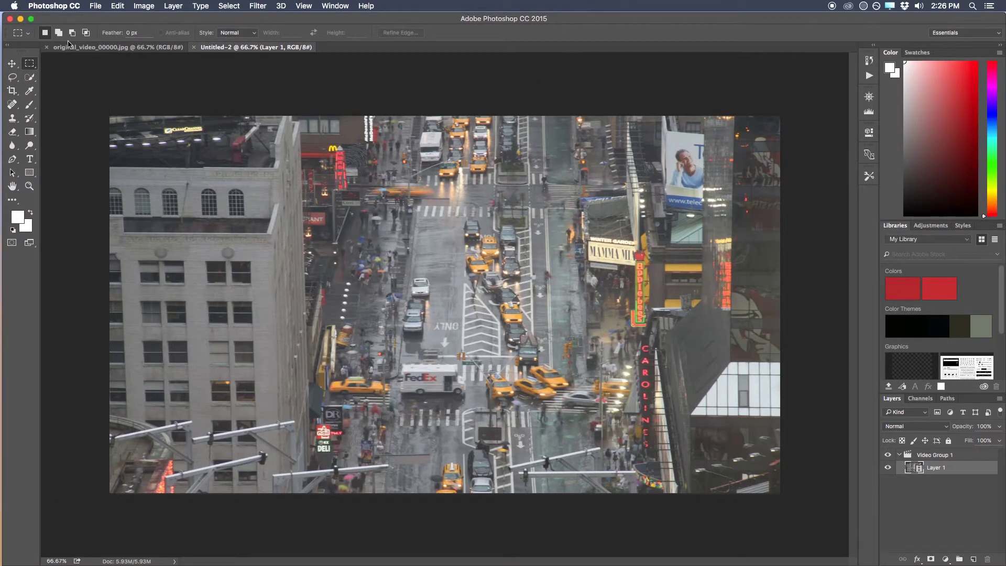
left_click(268, 7)
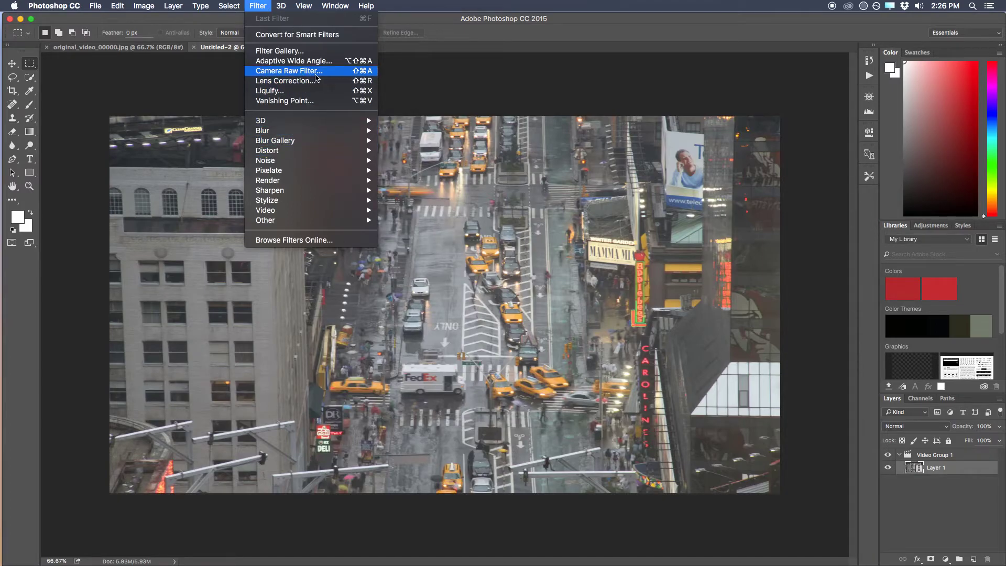
left_click(295, 73)
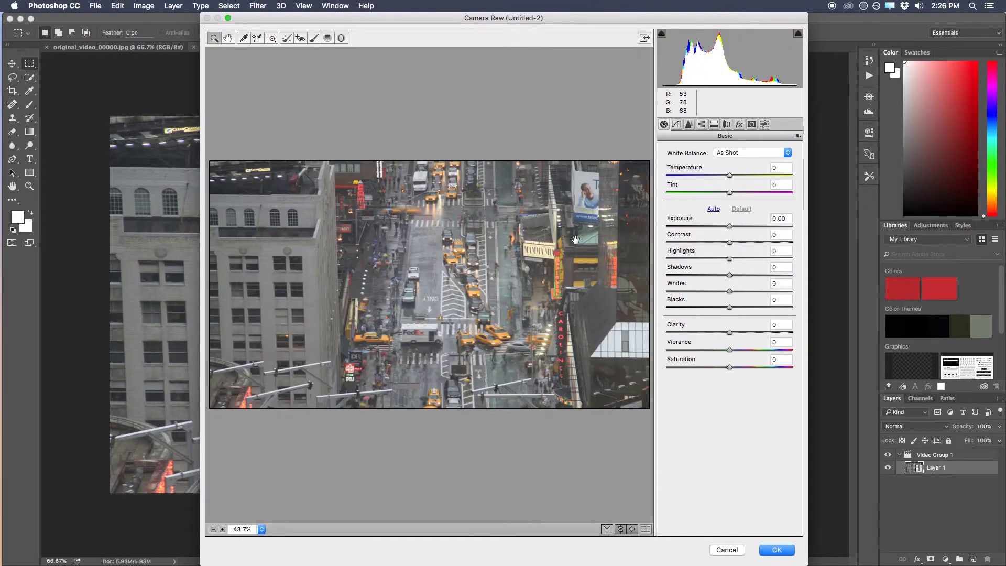
left_click(228, 18)
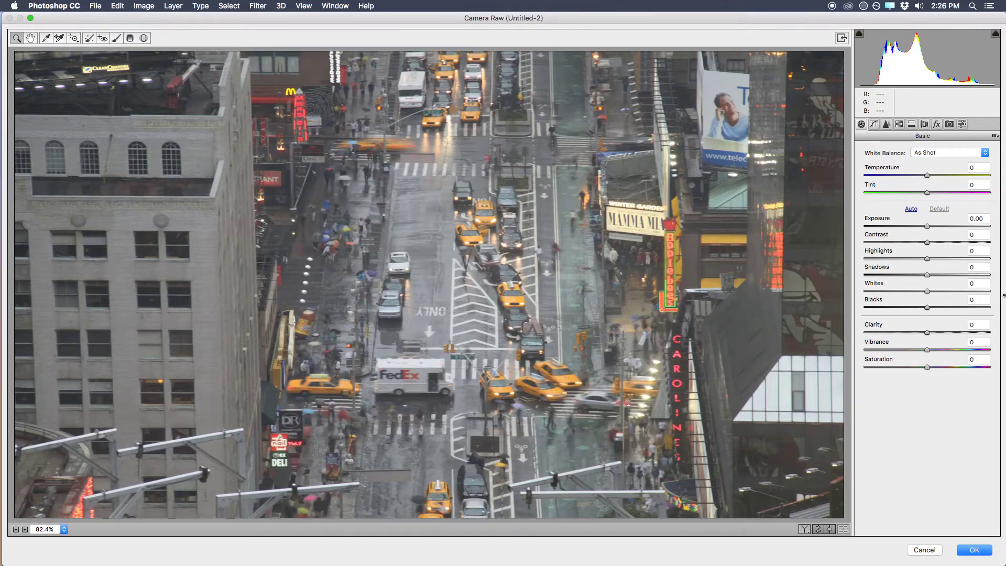
- Set Clarity +100, Vibrance -100, Saturation +100, Exposure about -0.70 and Highlights +100
left_click_drag(927, 332, 989, 332)
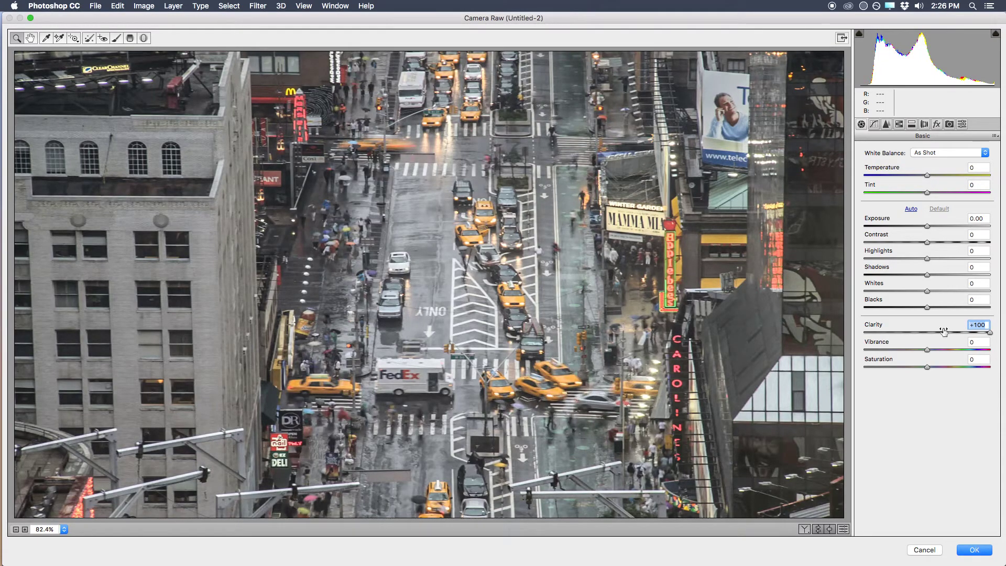
left_click_drag(927, 366, 825, 354)
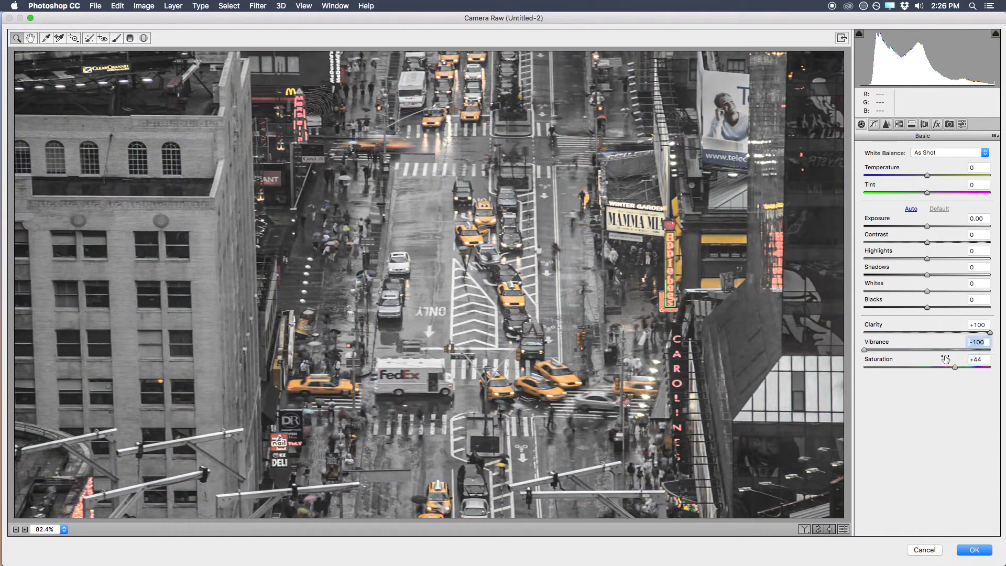
left_click_drag(977, 367, 990, 367)
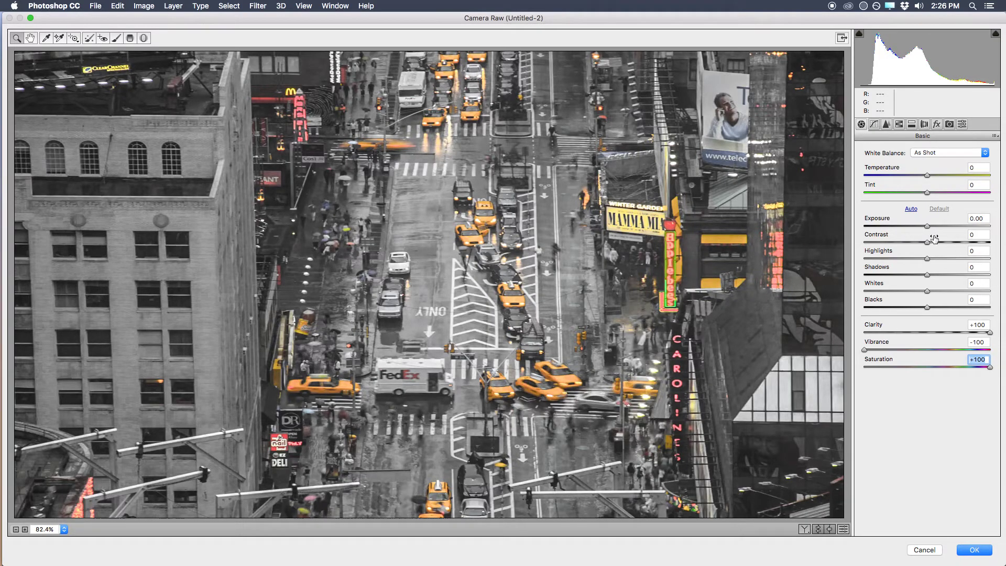
mouse_move(927, 226)
left_mouse_down()
mouse_move(936, 225)
mouse_move(922, 240)
left_mouse_up()
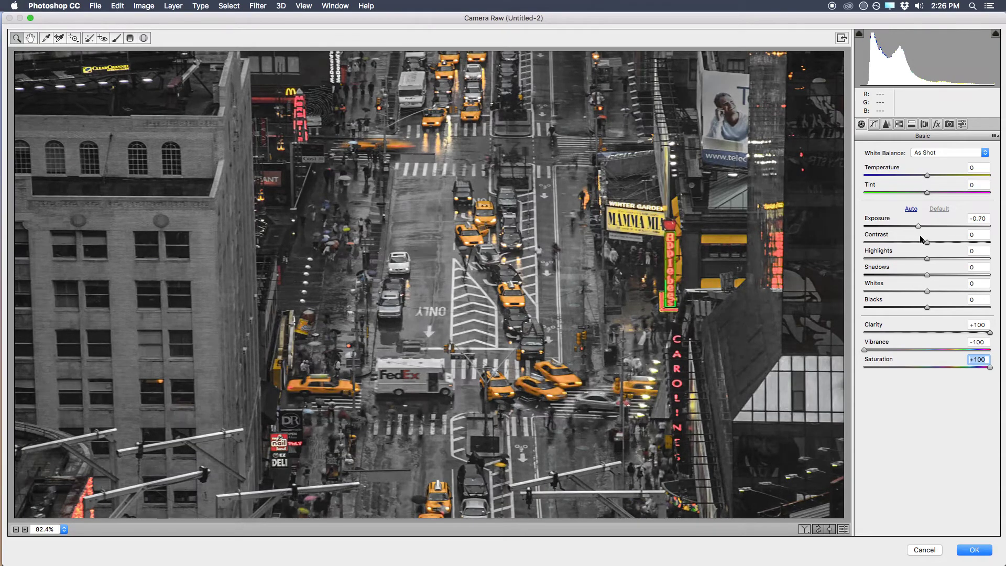
left_click_drag(952, 259, 995, 259)
- Adjust Shadows, raise Blacks to +100, nudge Exposure up and test a higher Vibrance
left_click_drag(928, 275, 992, 275)
left_click_drag(909, 277, 887, 290)
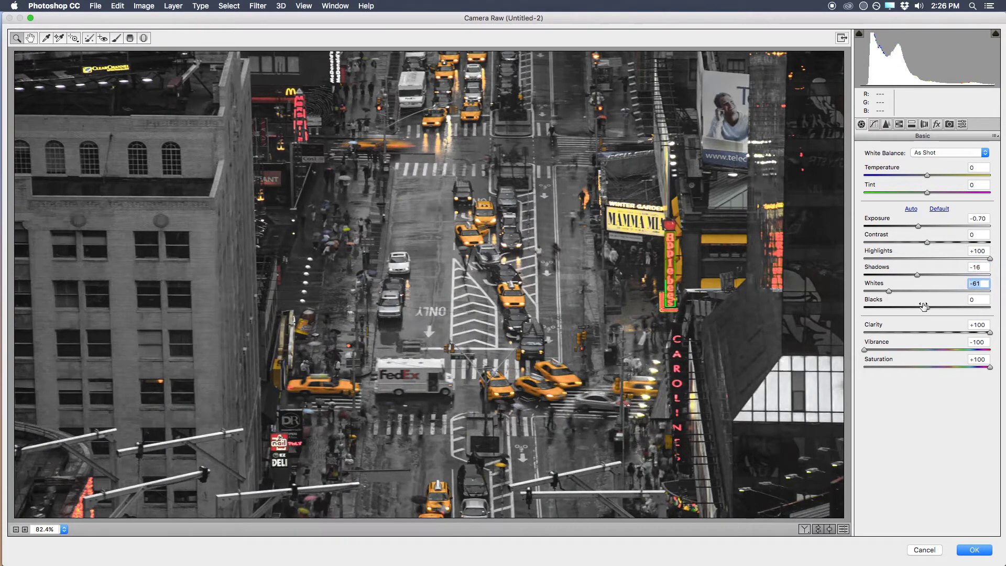
left_click_drag(996, 312, 997, 312)
left_click_drag(919, 225, 921, 235)
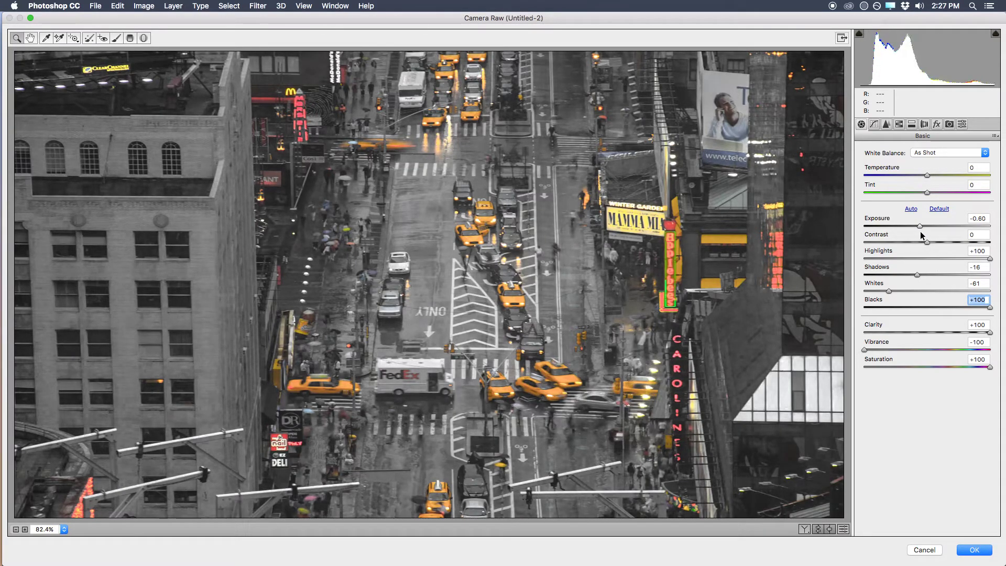
mouse_move(864, 350)
left_mouse_down()
mouse_move(988, 351)
mouse_move(851, 348)
left_mouse_up()
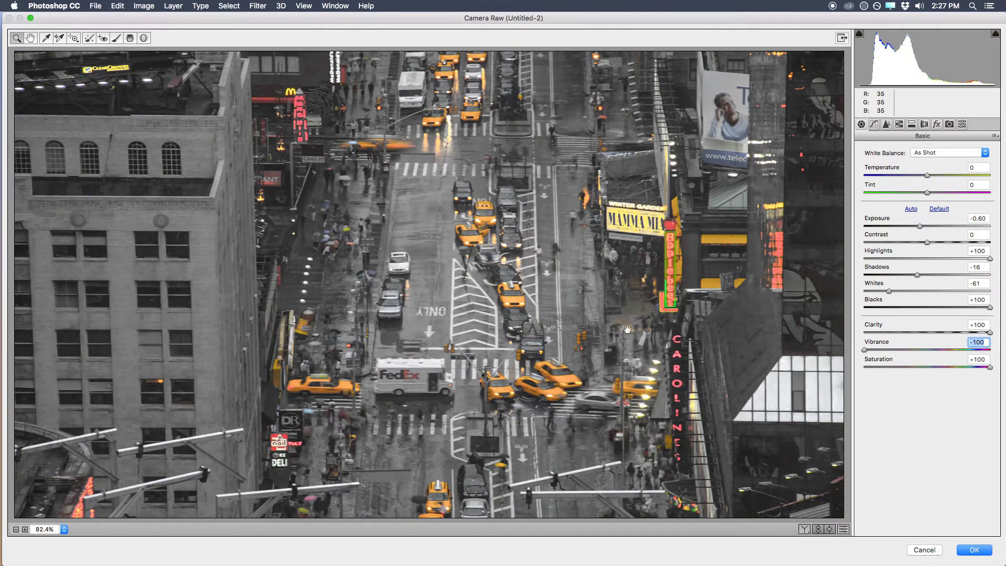
- Lower Saturation to +53 by entering the value
left_click_drag(987, 368, 954, 369)
left_click(978, 359)
type("53")
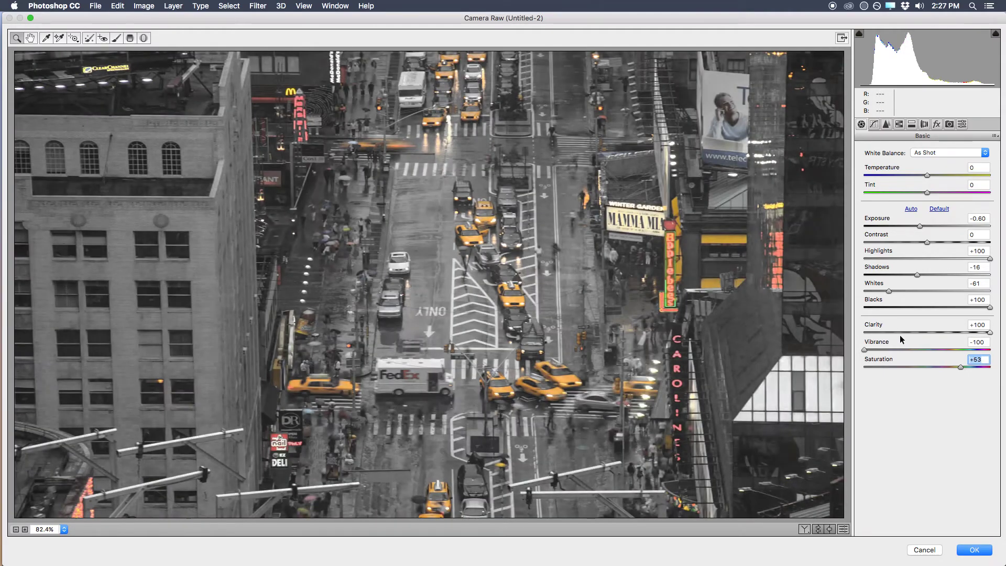
- Preview Clarity at -100, restore it to +100, and apply the Camera Raw grade
left_click_drag(899, 335, 469, 341)
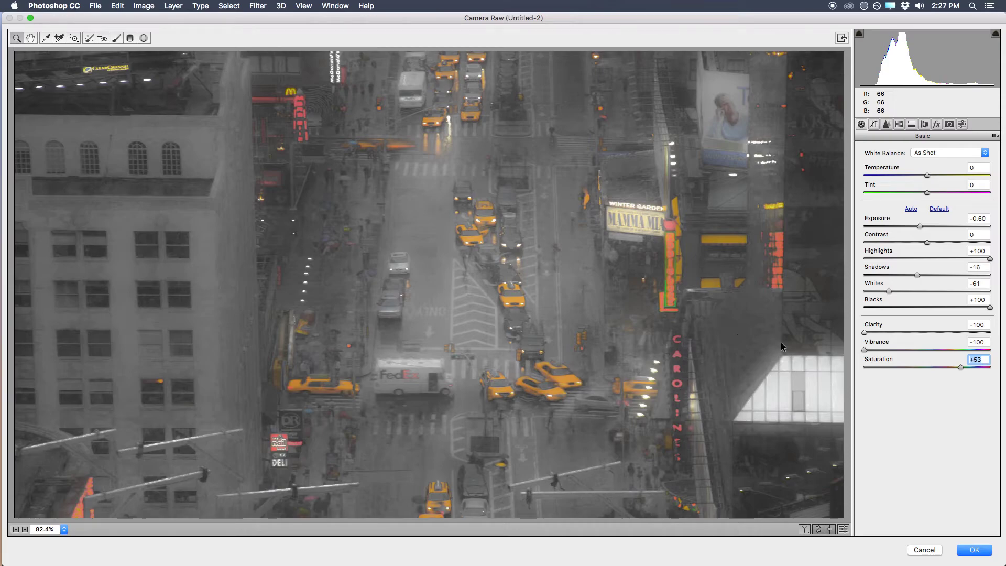
left_click_drag(863, 332, 1003, 311)
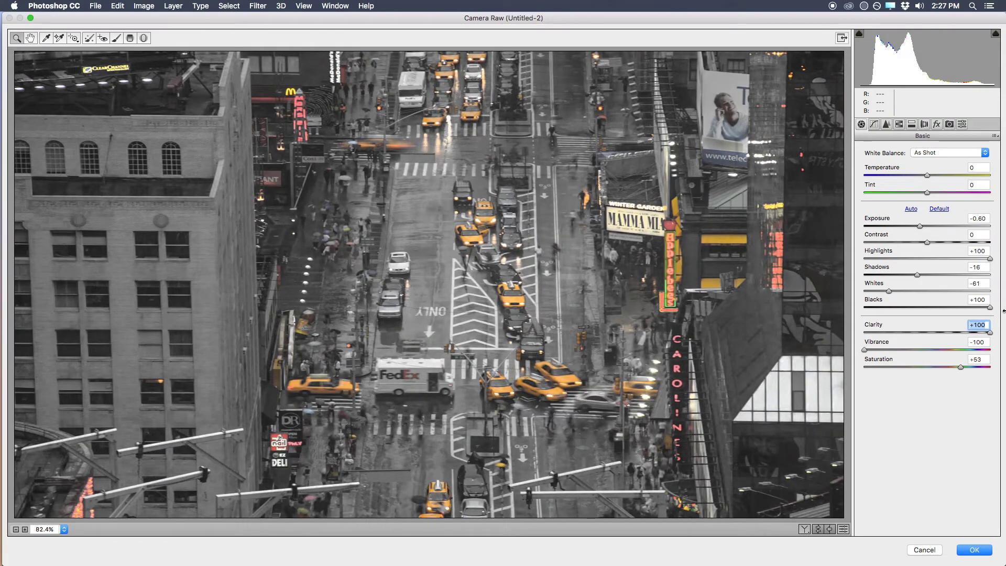
left_click(974, 550)
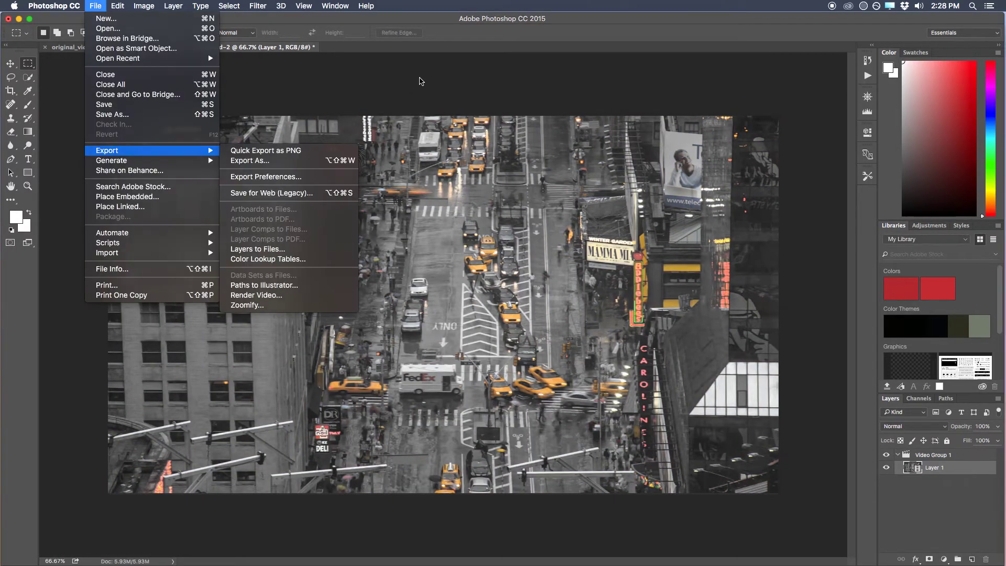
- Open File > Export > Render Video for Untitled-2
left_click(442, 343)
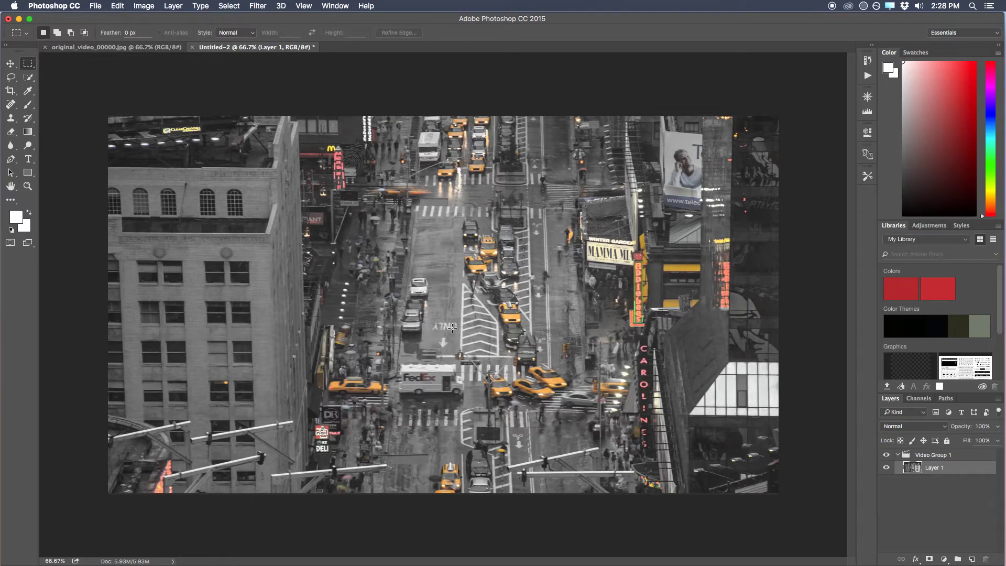
left_click(95, 5)
mouse_move(145, 153)
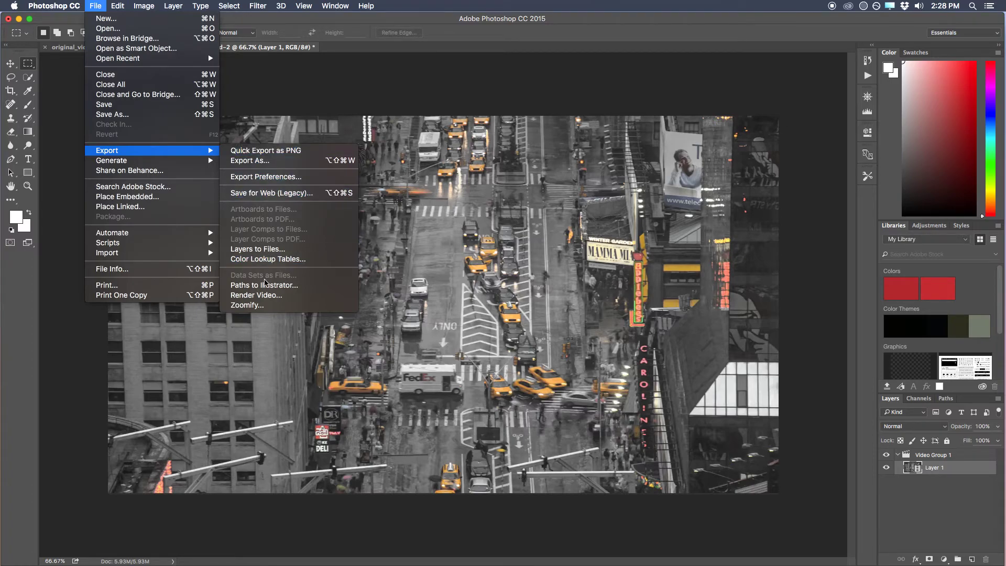
left_click(280, 295)
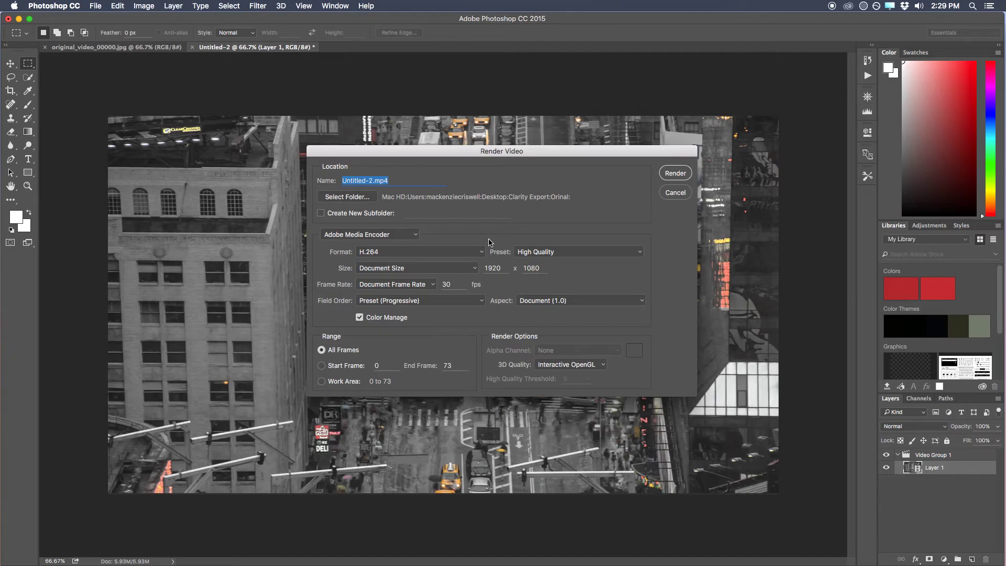
- Name the output file 'New Video' and set the Clarity Export folder as destination
left_click(396, 180)
left_click_drag(420, 183, 46, 170)
type("New Video")
left_click(358, 197)
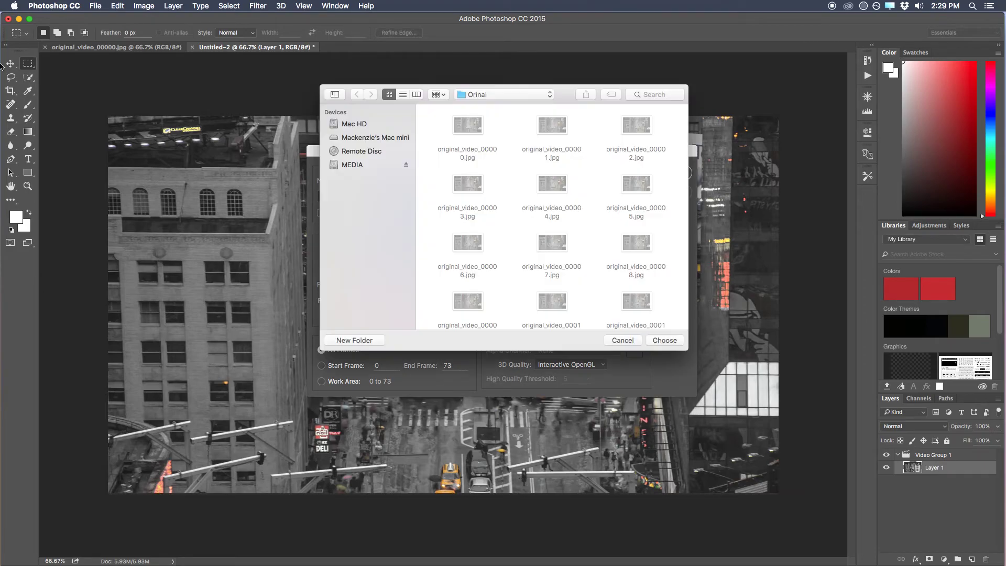
left_click(487, 94)
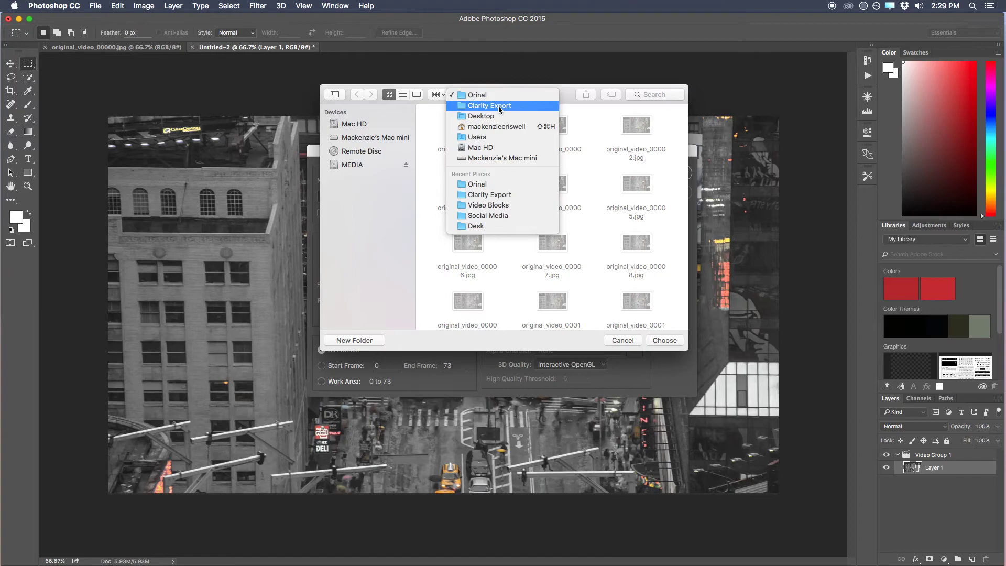
left_click(502, 104)
left_click(663, 340)
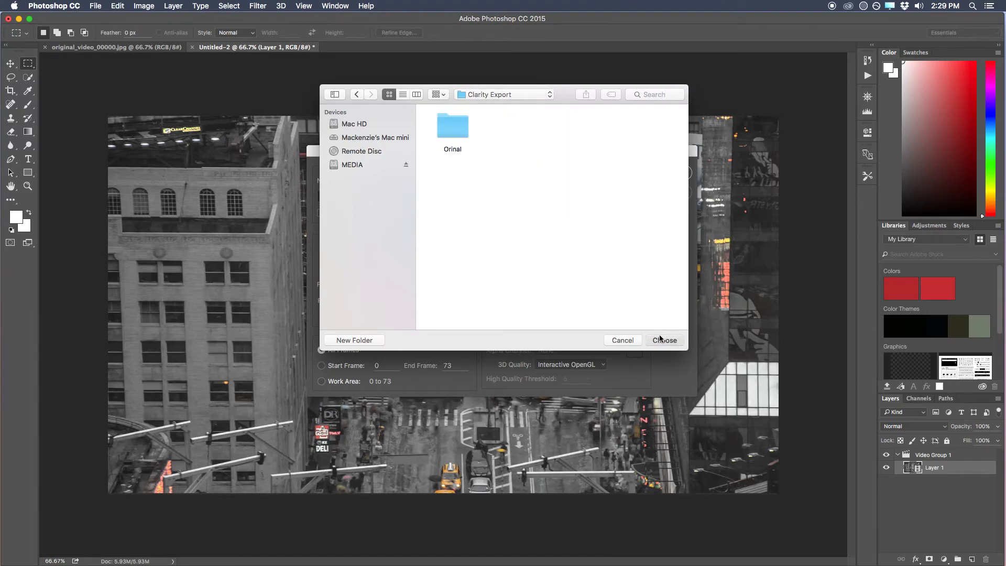
- Try QuickTime, set the format back to H.264, and render the video
left_click(384, 251)
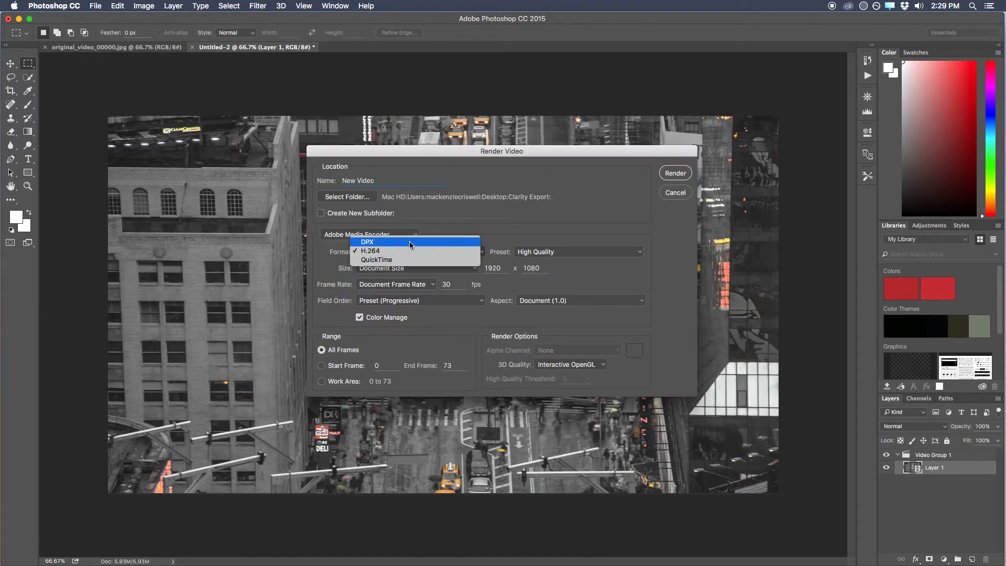
left_click(399, 259)
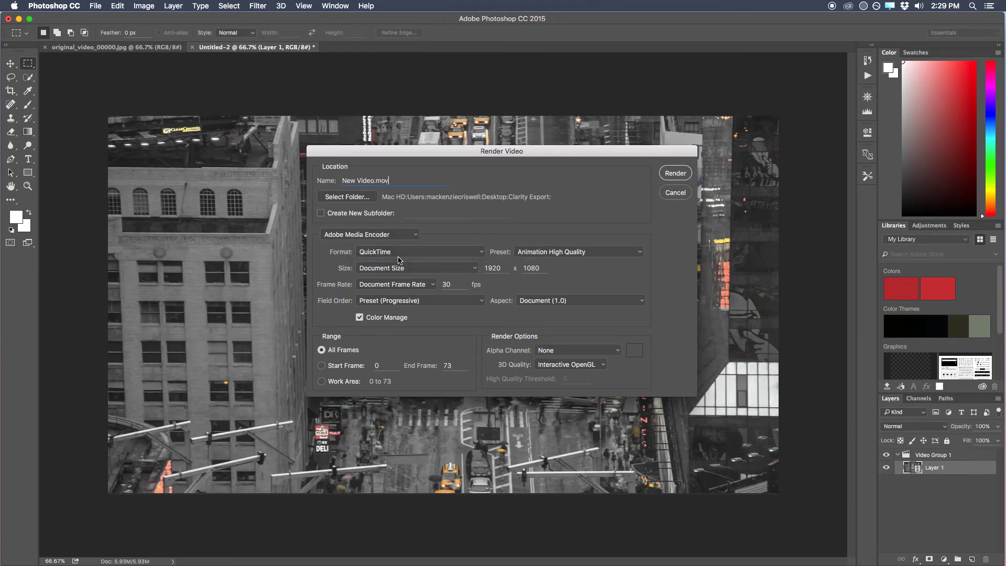
left_click(566, 252)
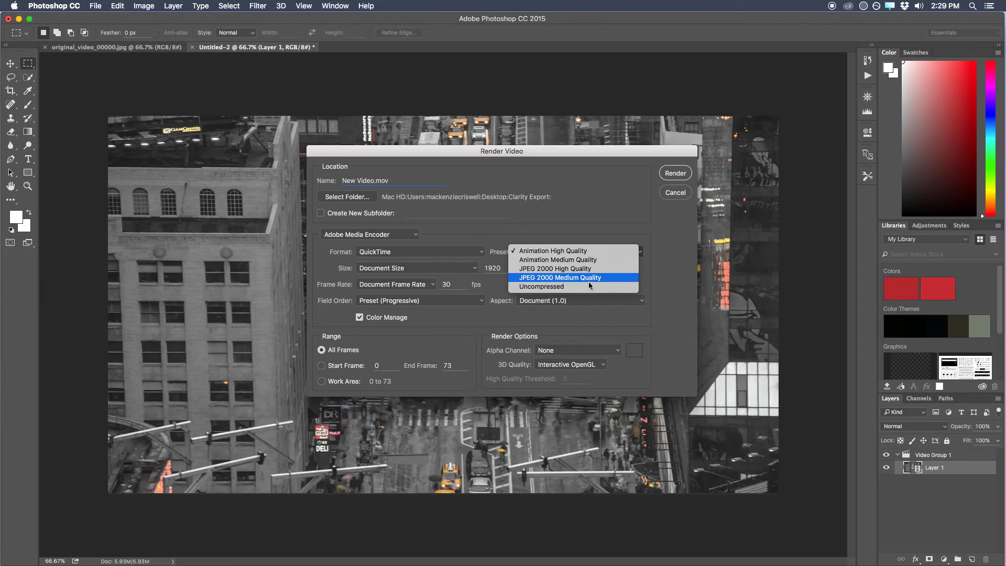
left_click(551, 251)
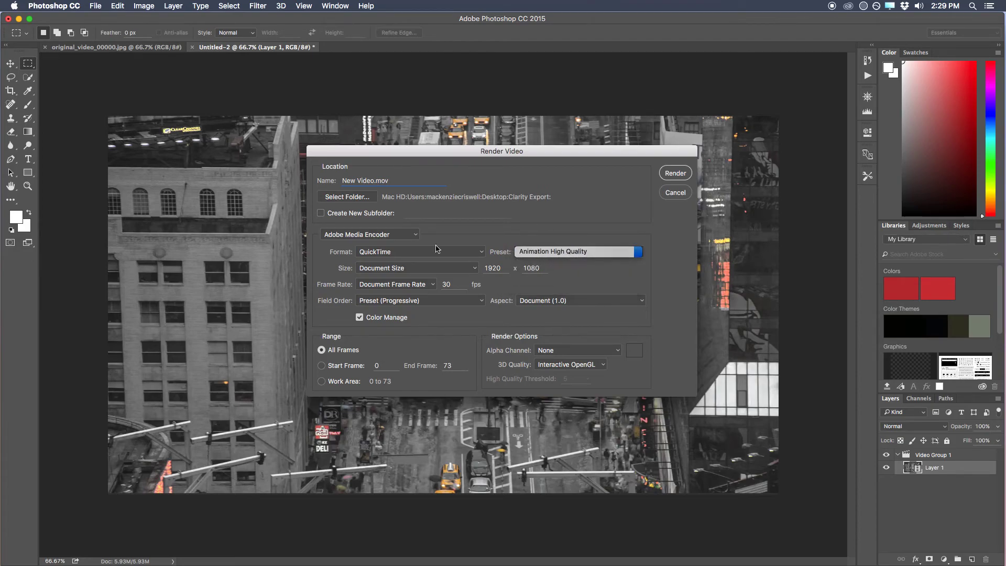
left_click(404, 257)
left_click(426, 242)
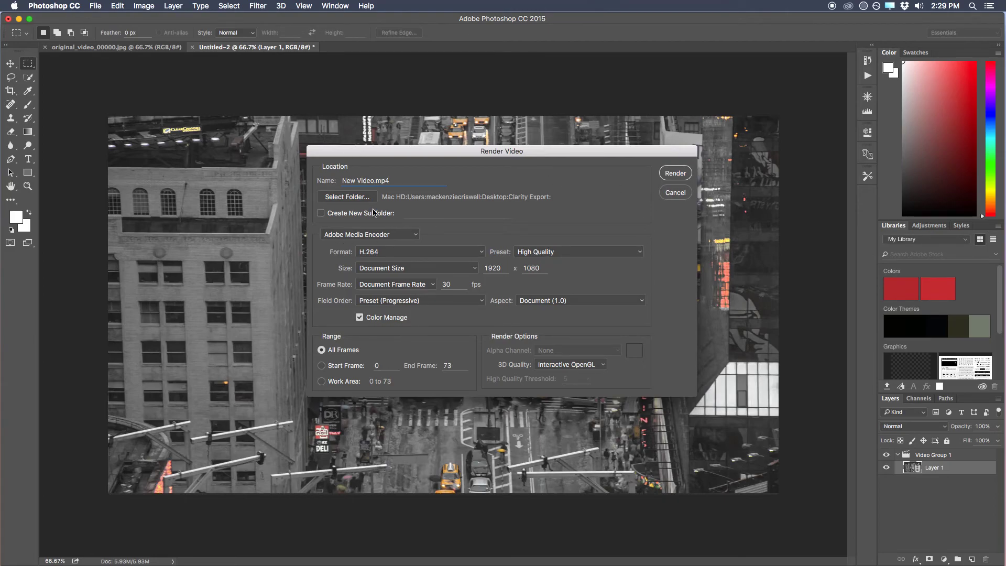
left_click(687, 176)
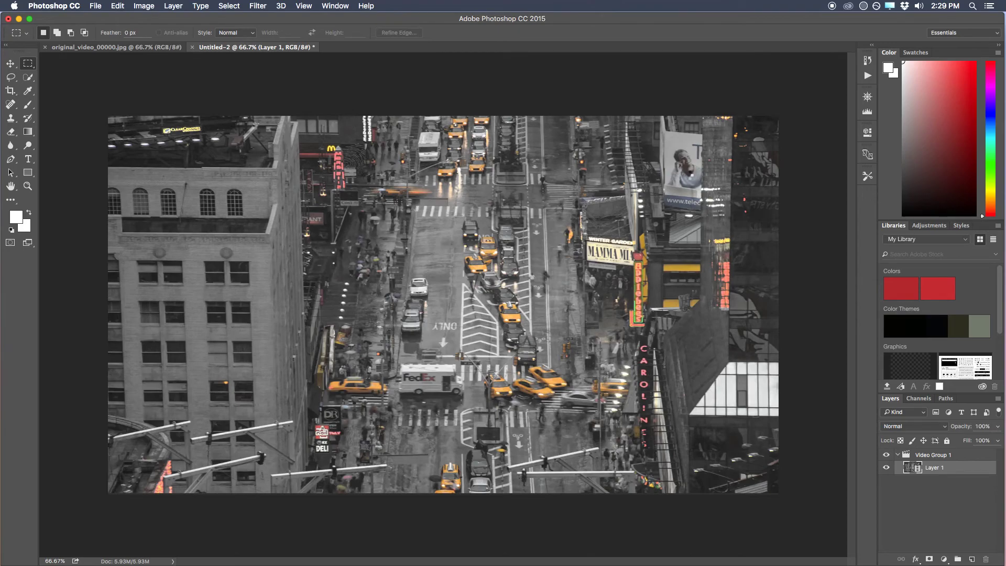